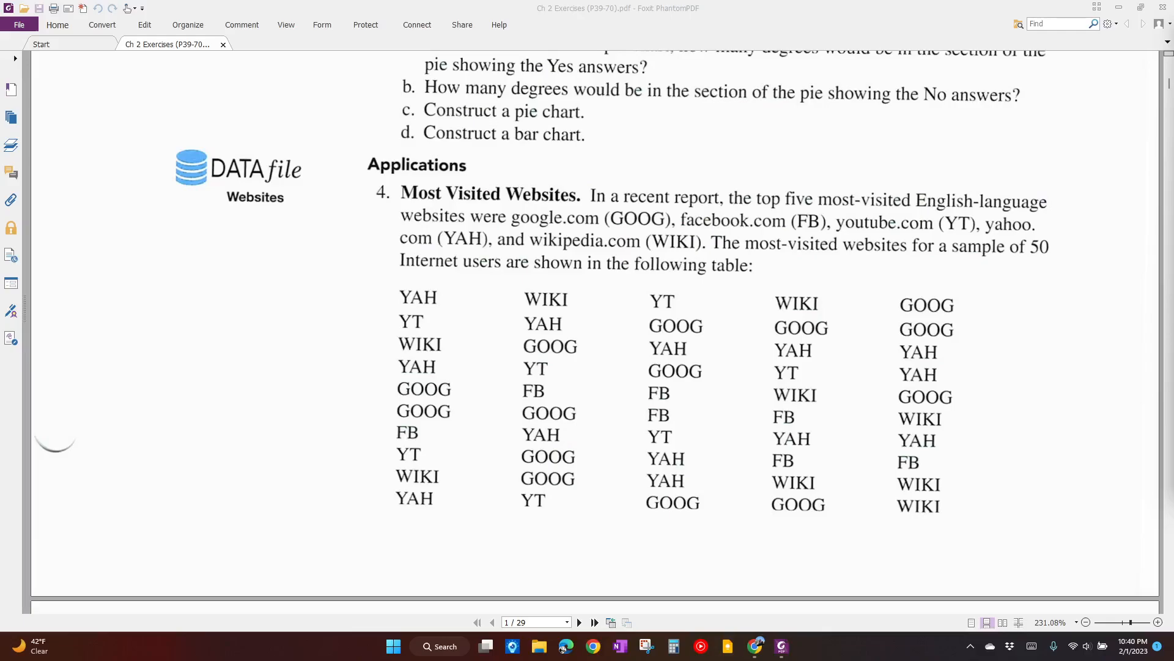
Step: Switch to the Google Sheets spreadsheet and count the distinct entries of A2:E11 in cell I2 with COUNTUNIQUE
key(alt+Tab)
key(Tab)
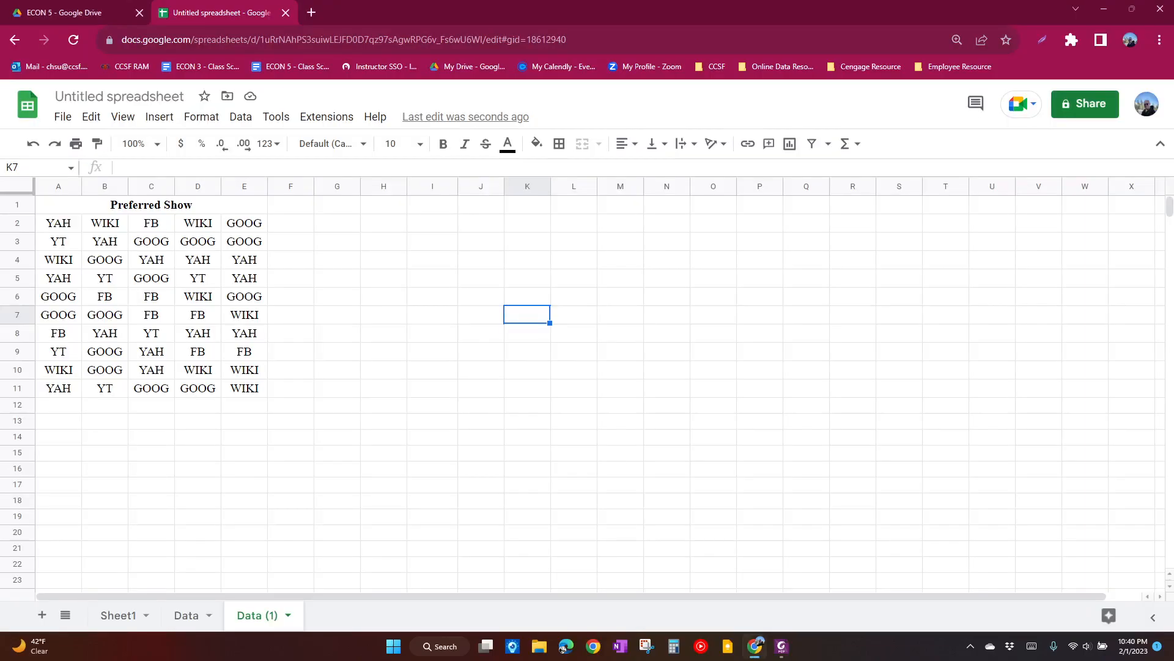
click(432, 222)
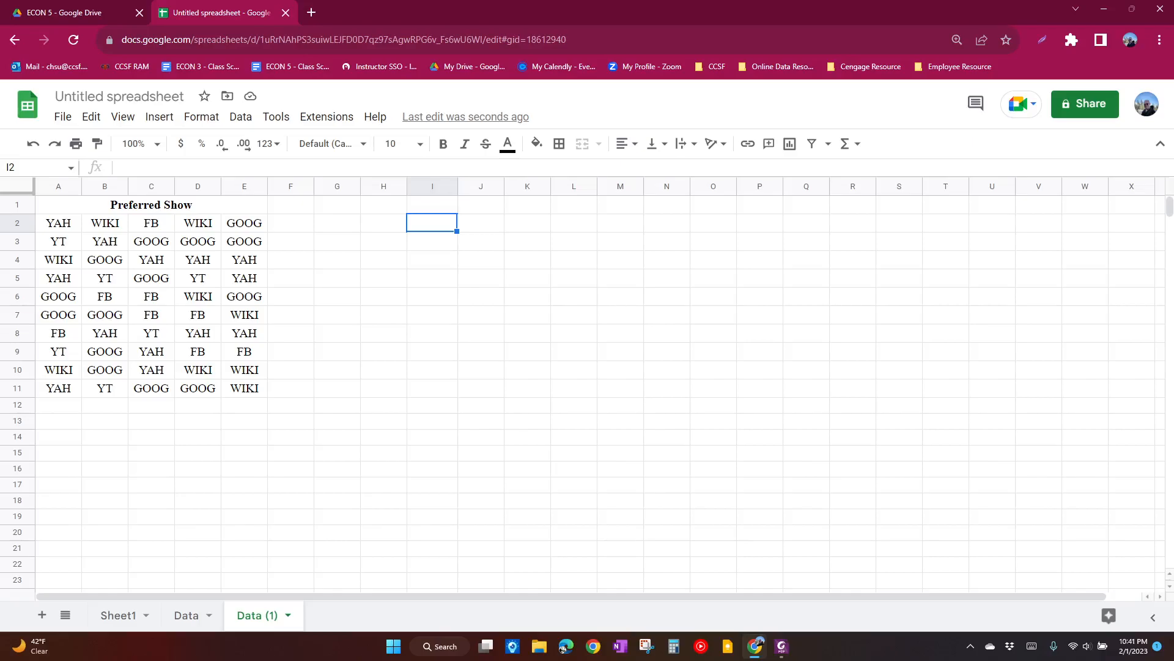
text(=coun)
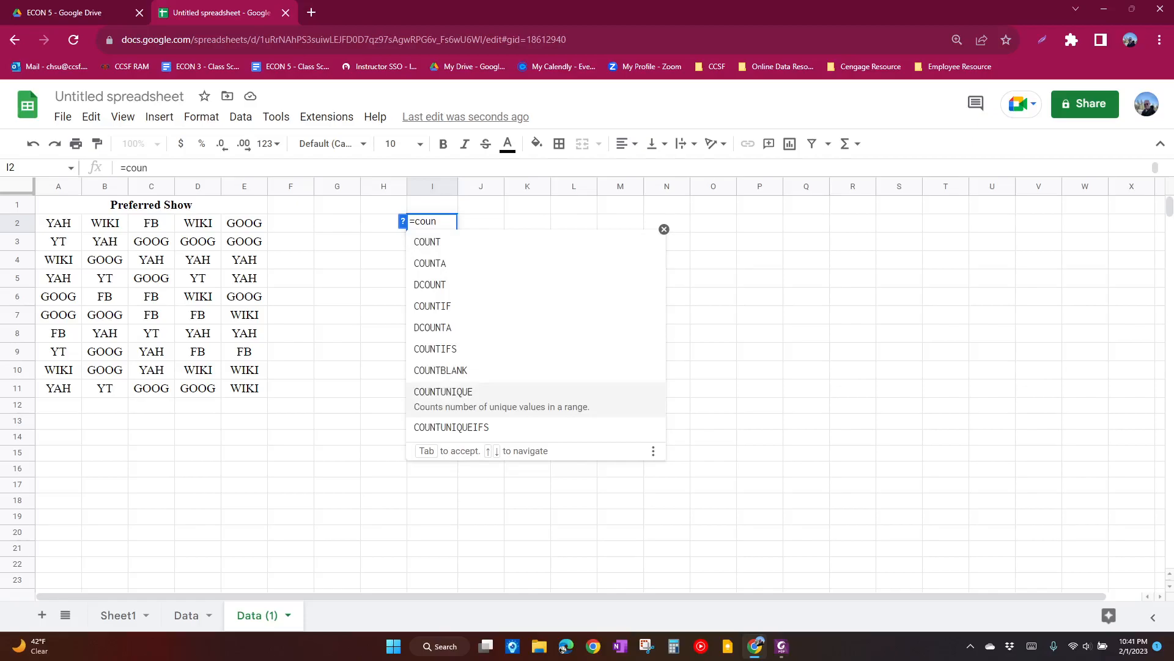
key(Tab)
drag(58, 223, 244, 388)
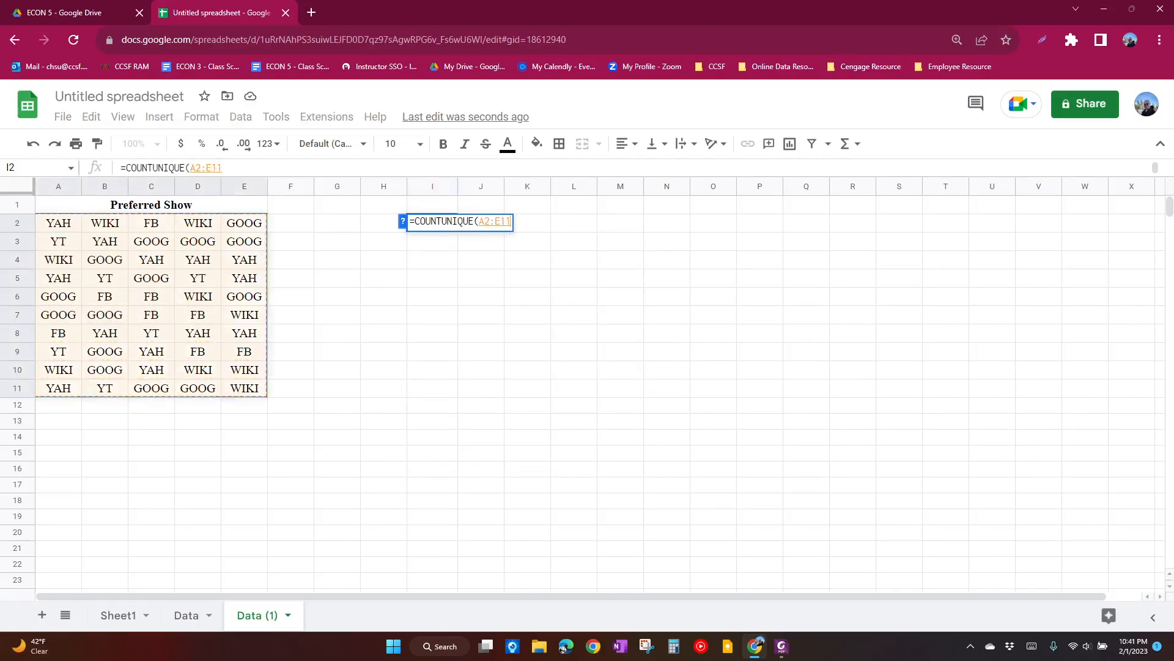
key(Return)
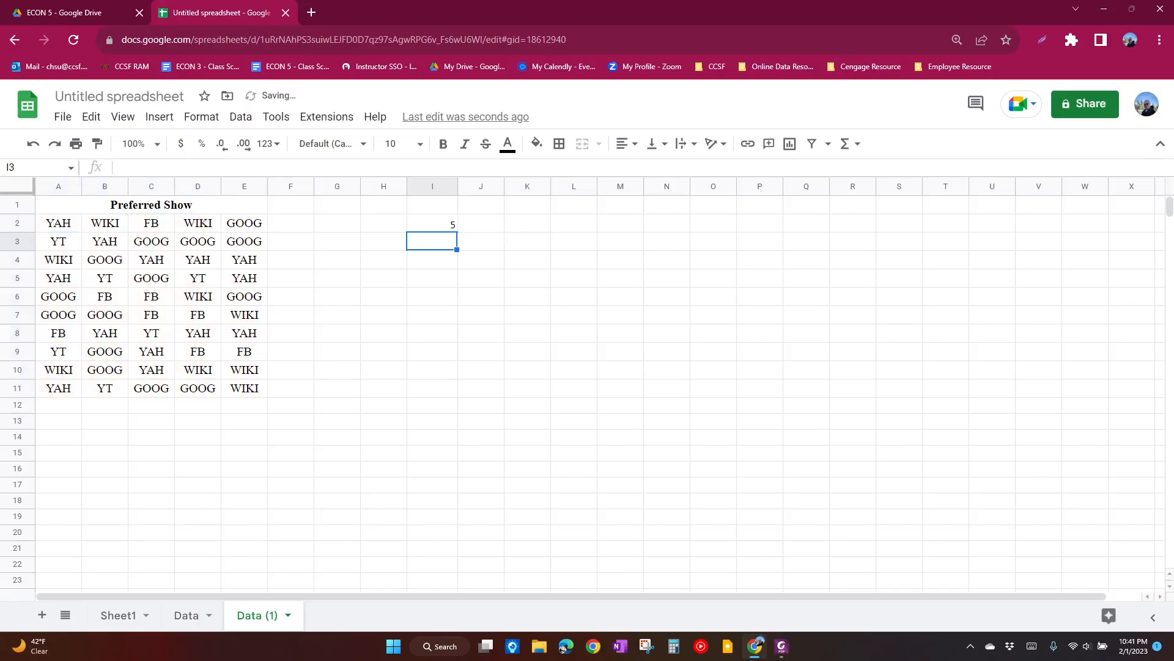
Step: Widen column K to about twice its width and enter the heading "Shows" in K1
click(527, 222)
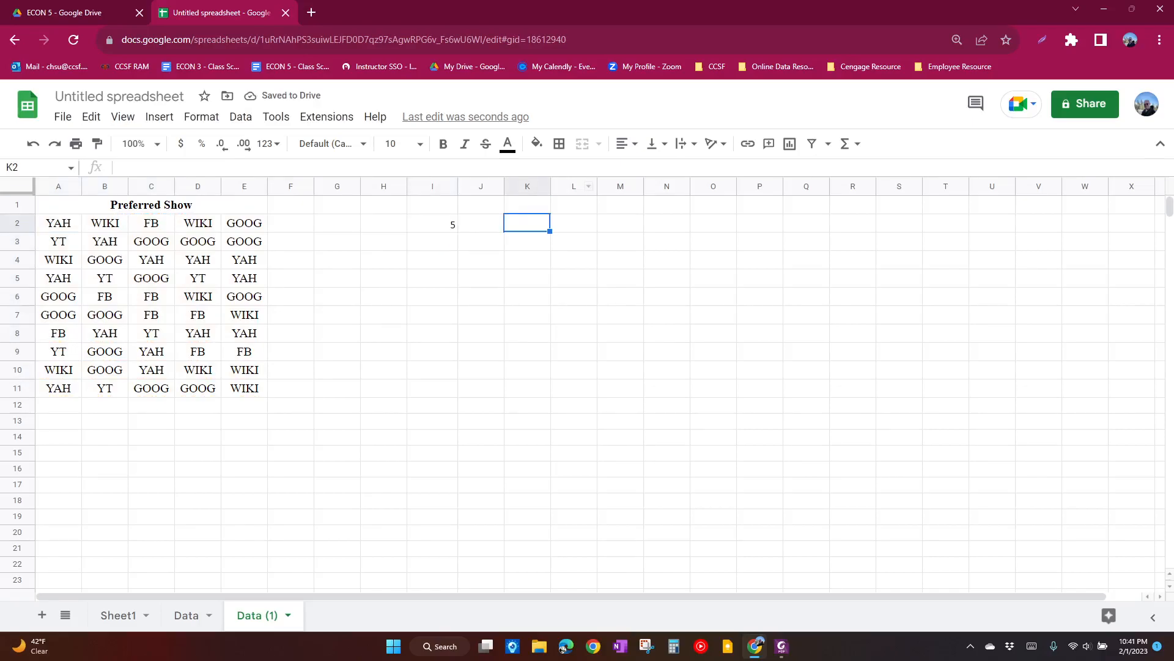
drag(549, 186, 611, 186)
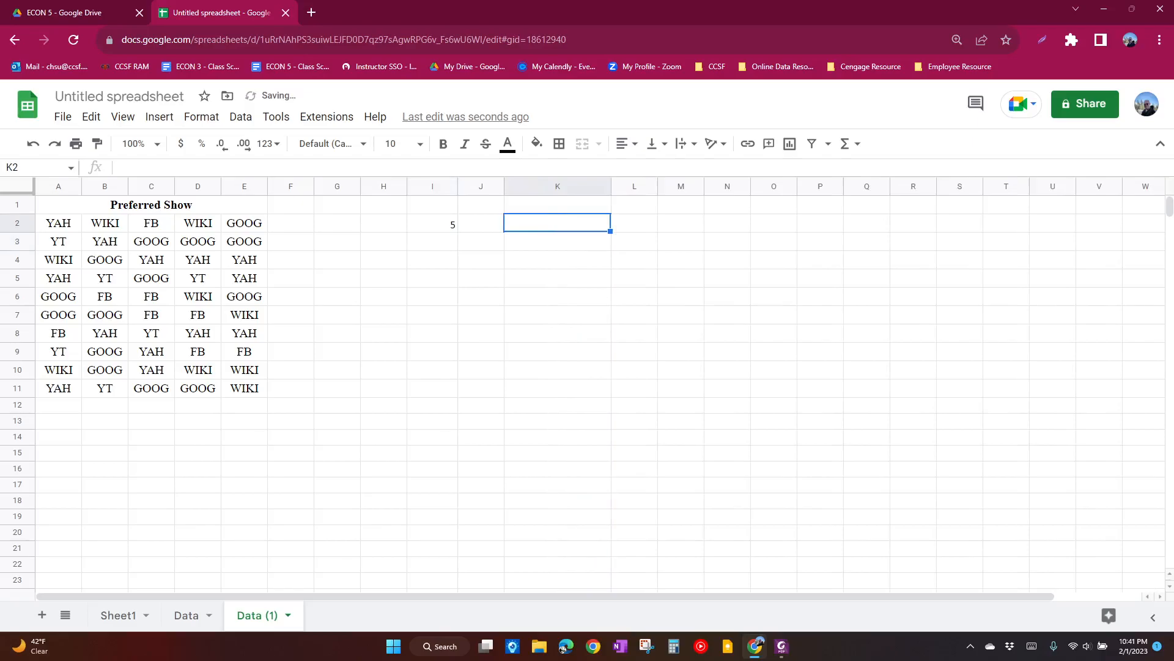
click(557, 205)
text(Shows)
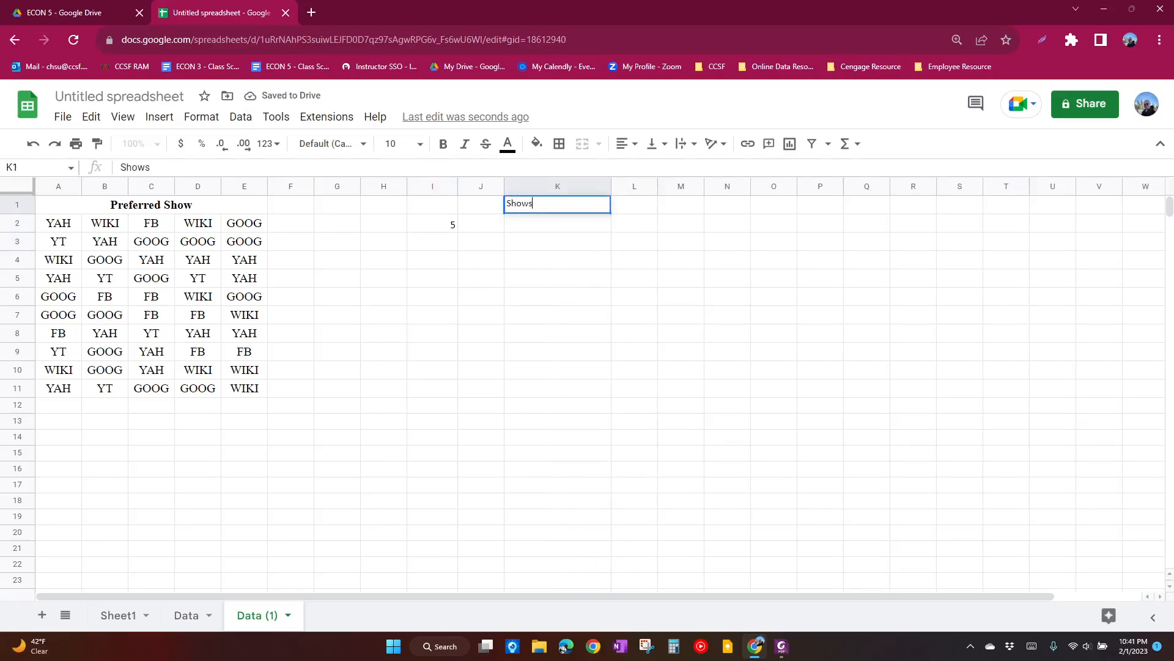
key(Return)
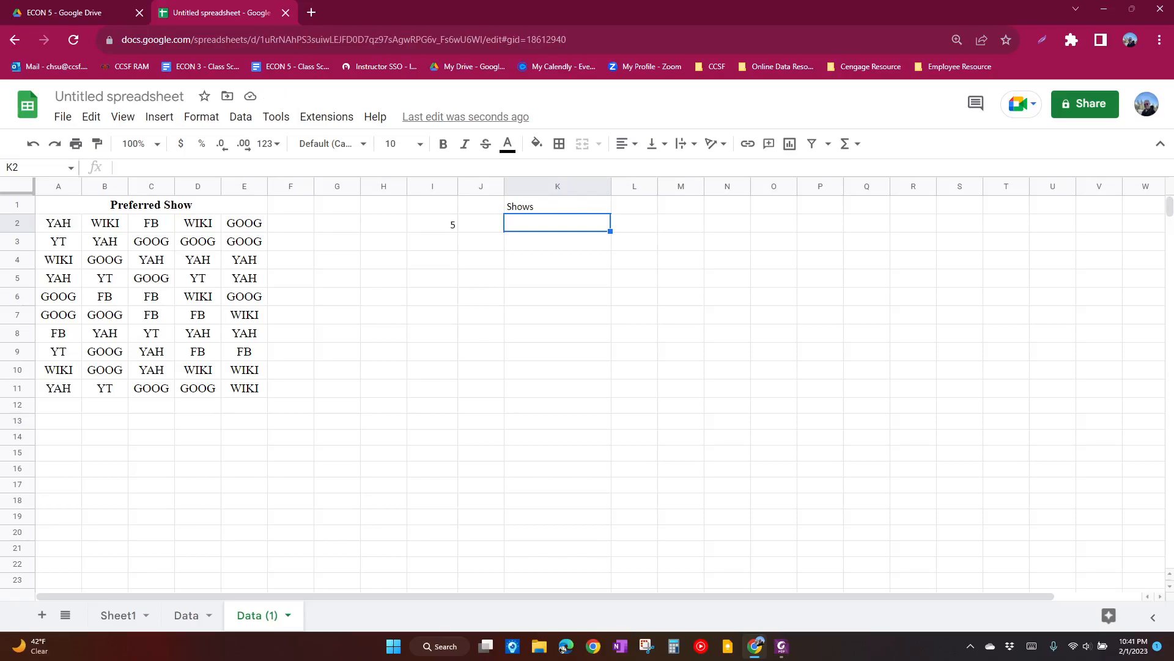
Step: List the categories YAH, YT, WIKI, GOOG and FB in cells K2 to K6 under the Shows heading
text(YAH)
key(Return)
text(YT)
key(Return)
text(WIKI)
key(Return)
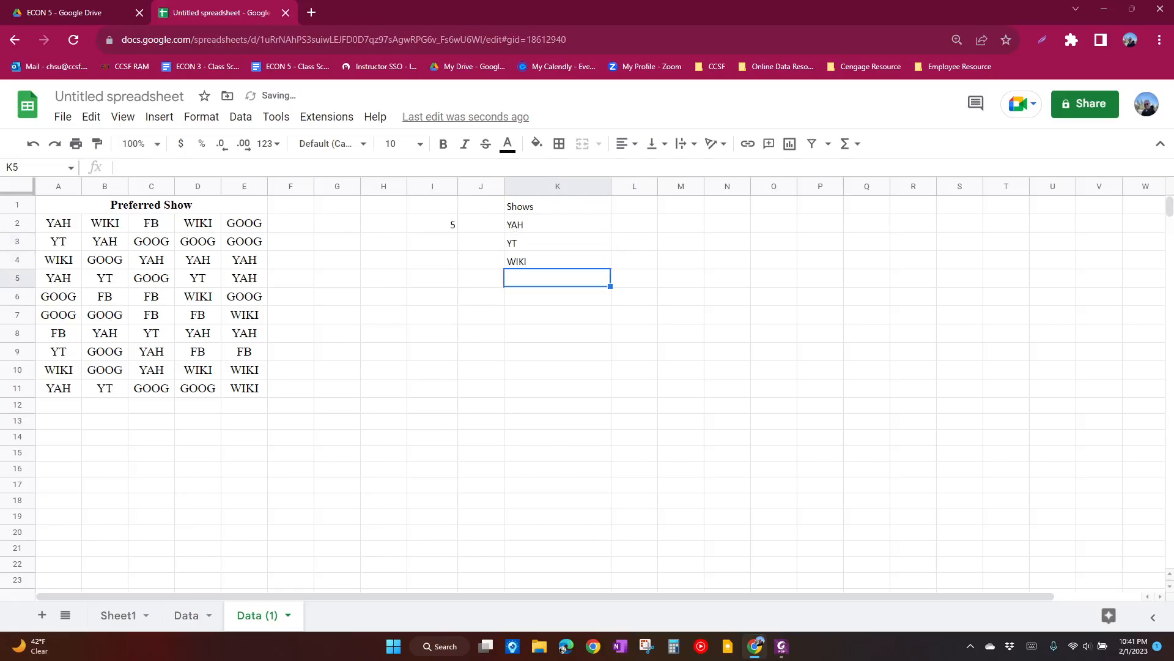
text(GOOG)
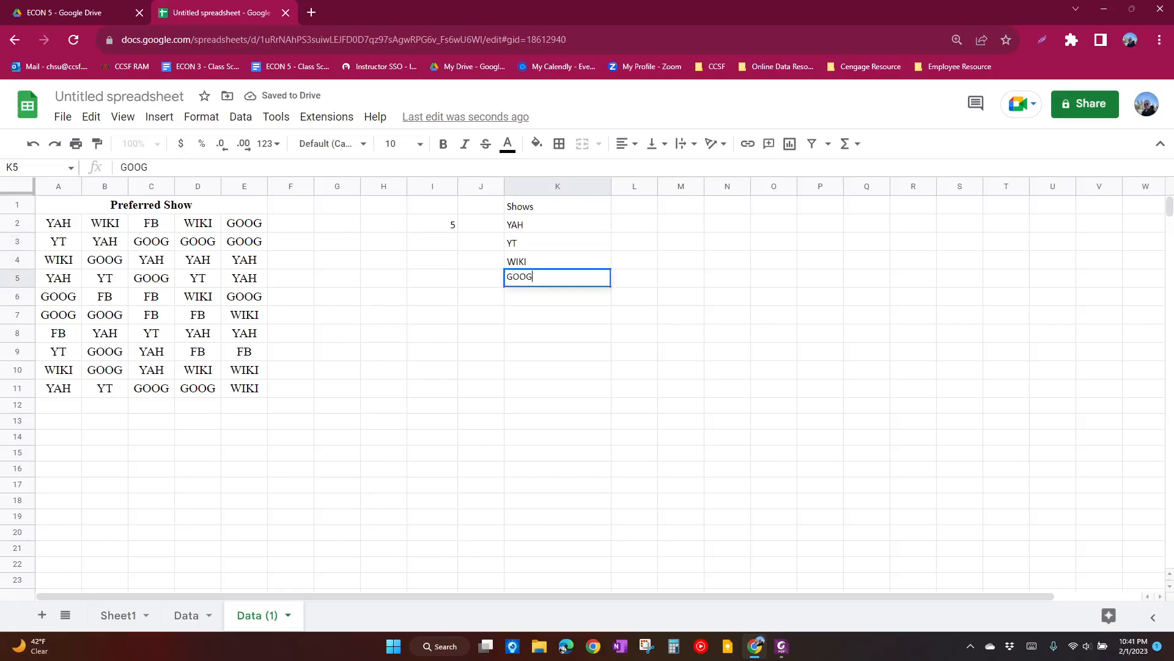
key(Return)
text(F)
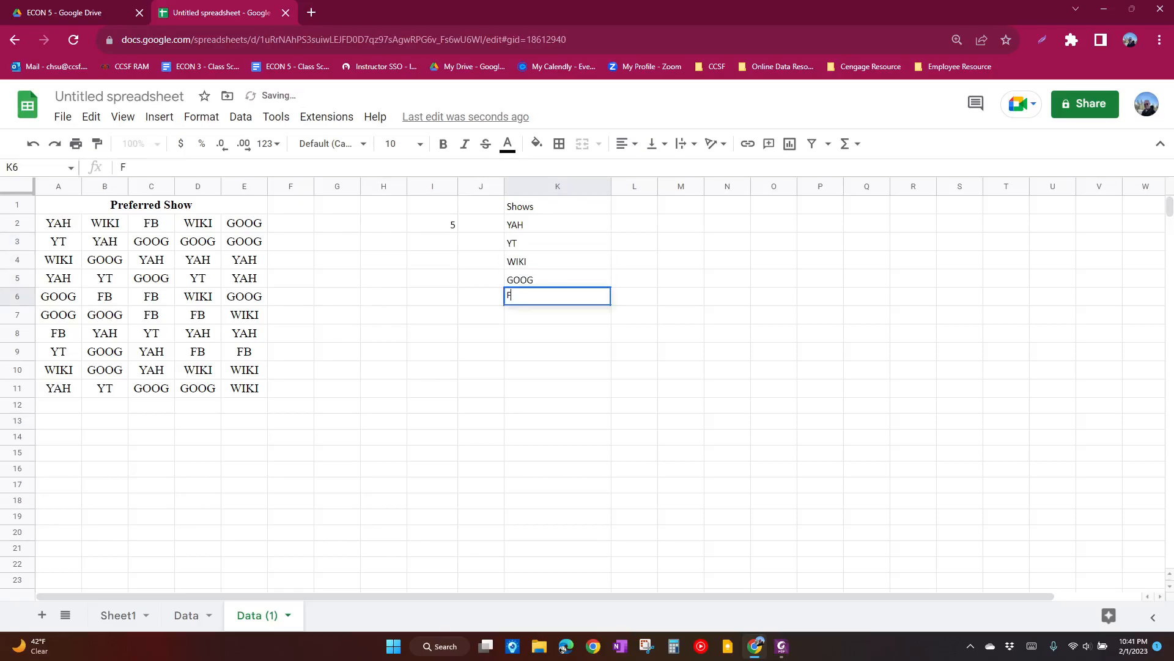
text(B)
key(Return)
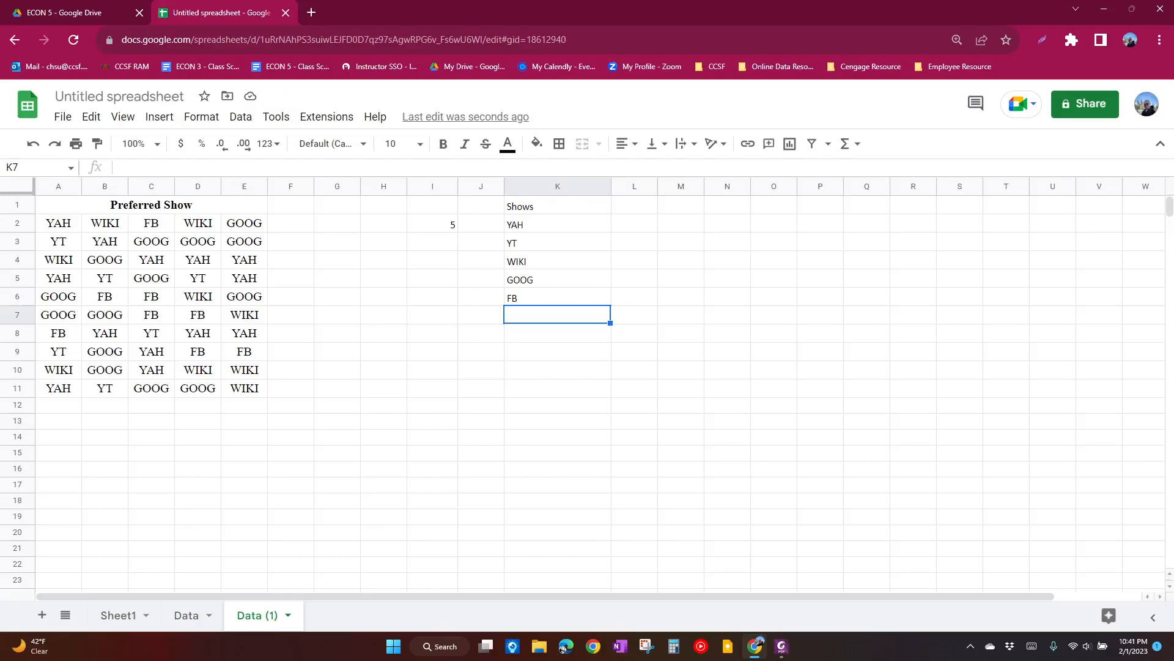
Step: Enter the column heading "Frequency" in cell L1
click(634, 205)
text(FB)
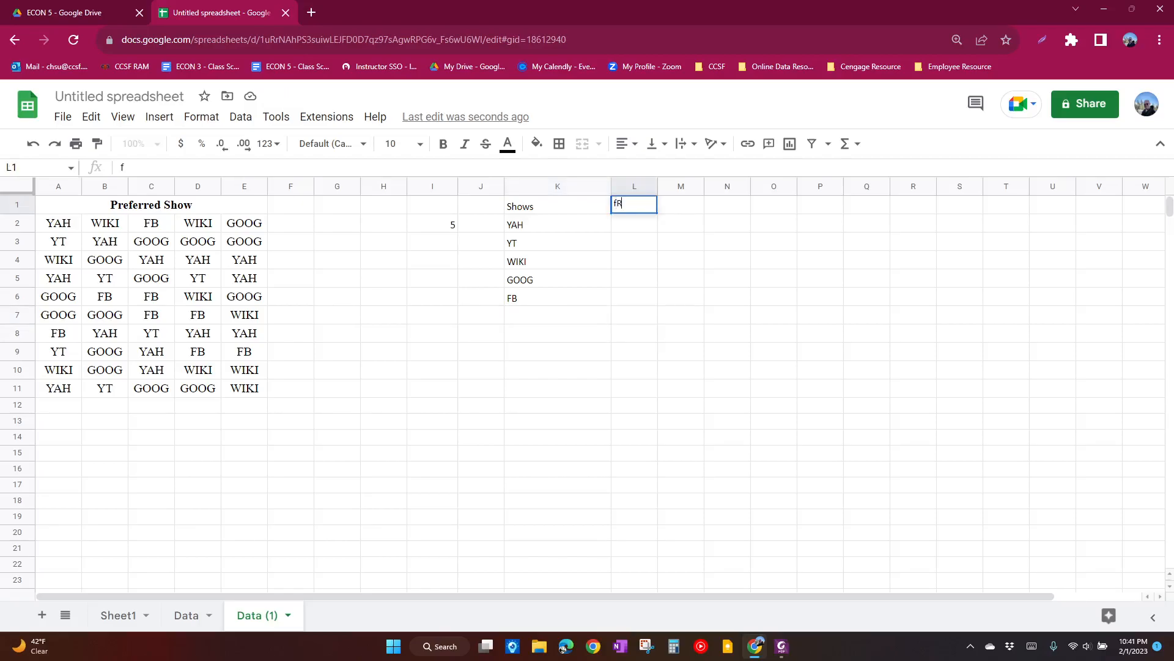
key(BackSpace)
text(requency)
key(Return)
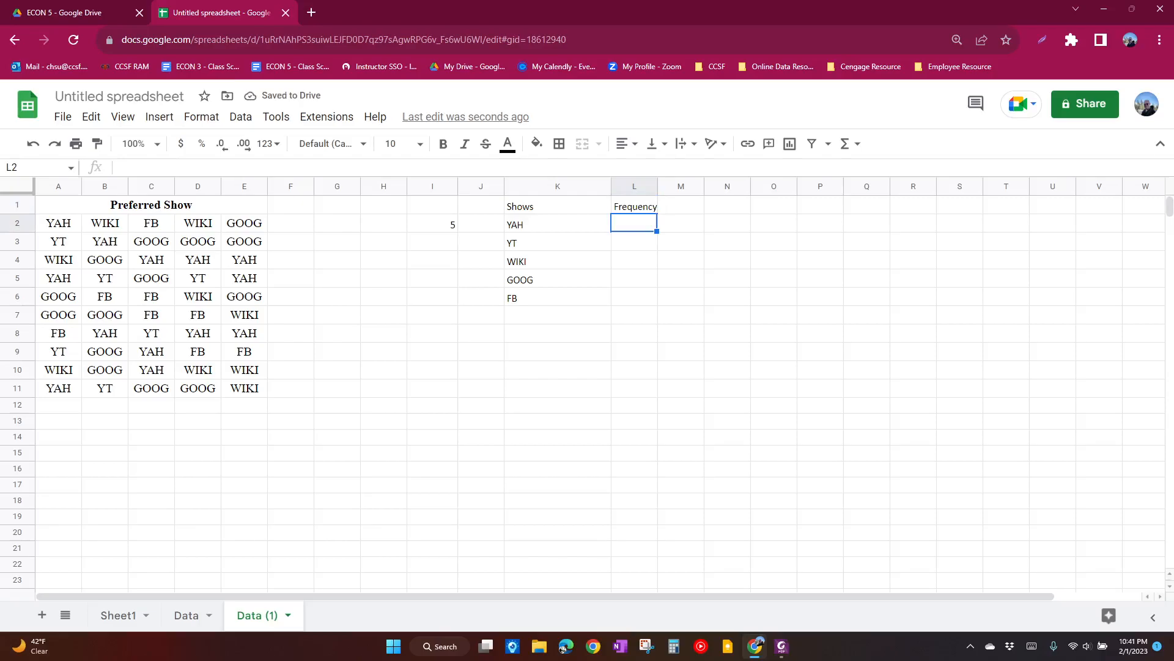
Step: Enter =COUNTIF(A2:E11,"yah") in L2 for the YAH frequency and reject the suggested autofill for the cells below
text(=)
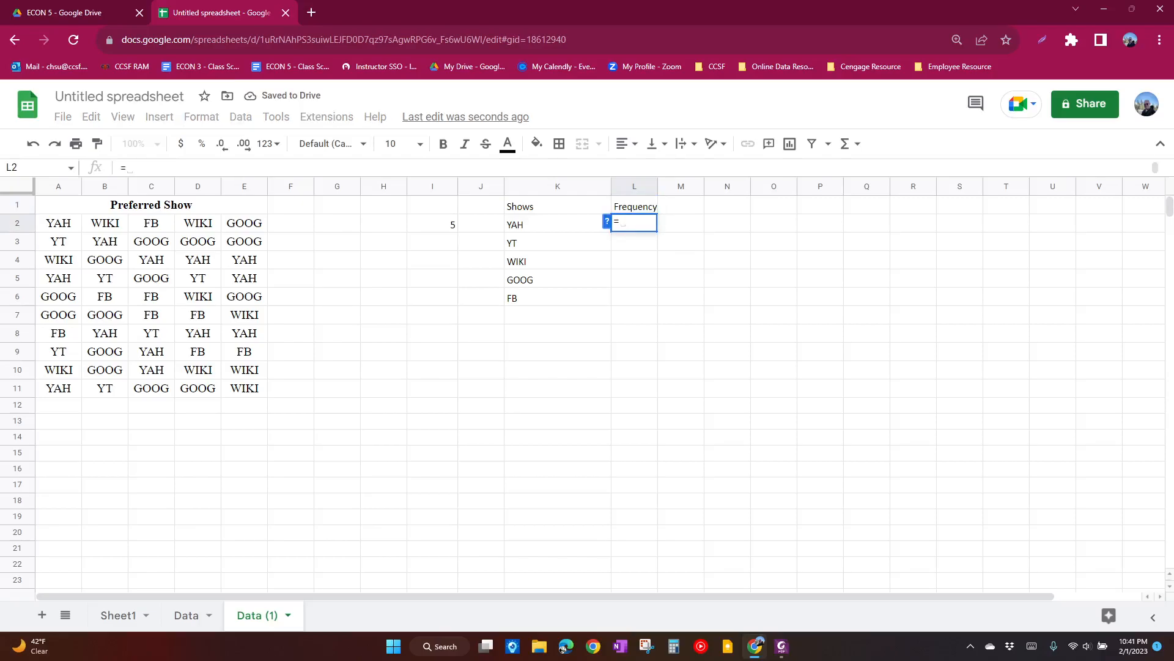
text(coun)
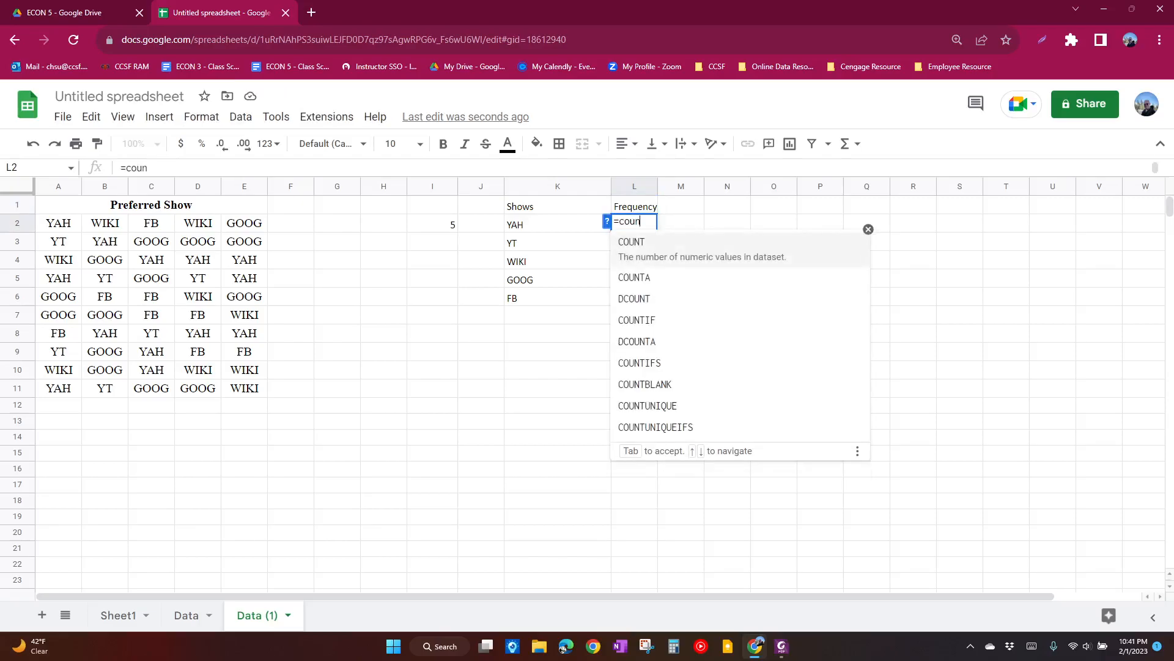
key(Down)
key(Down)
key(Down)
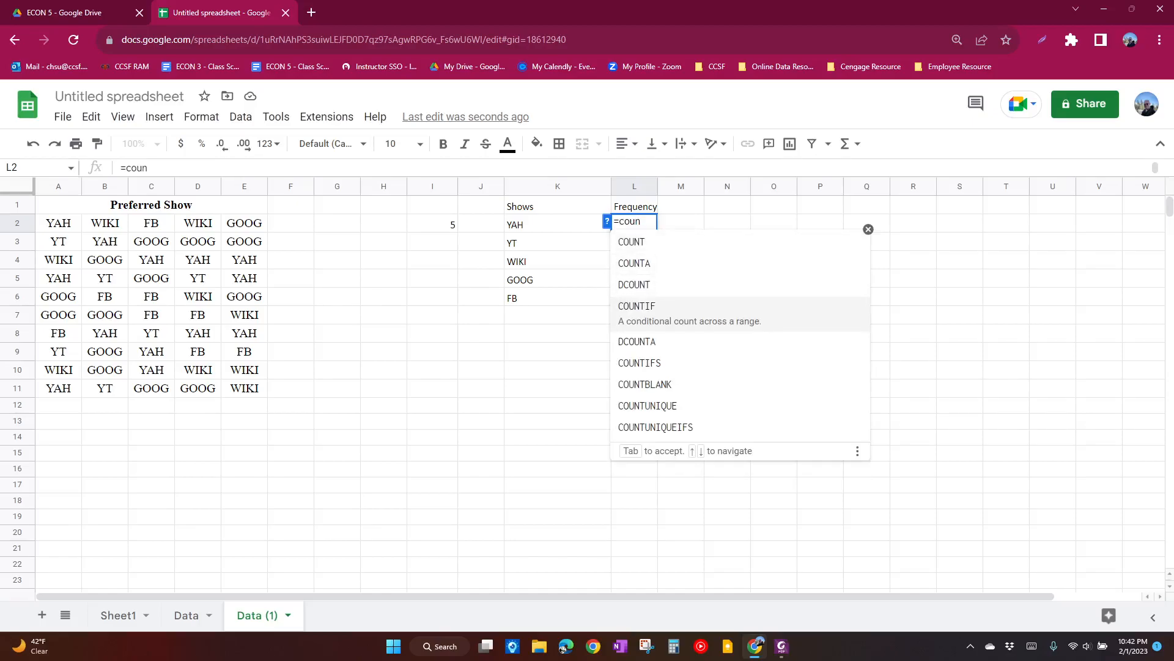
key(Down)
key(Down)
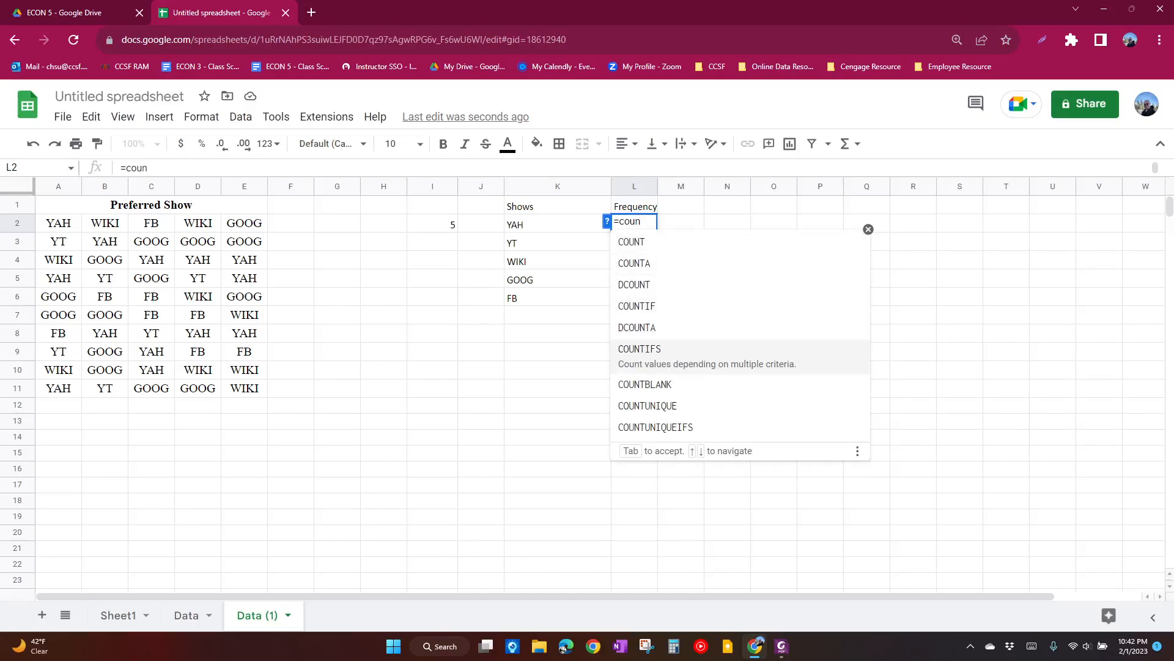
key(Up)
key(Up)
key(Tab)
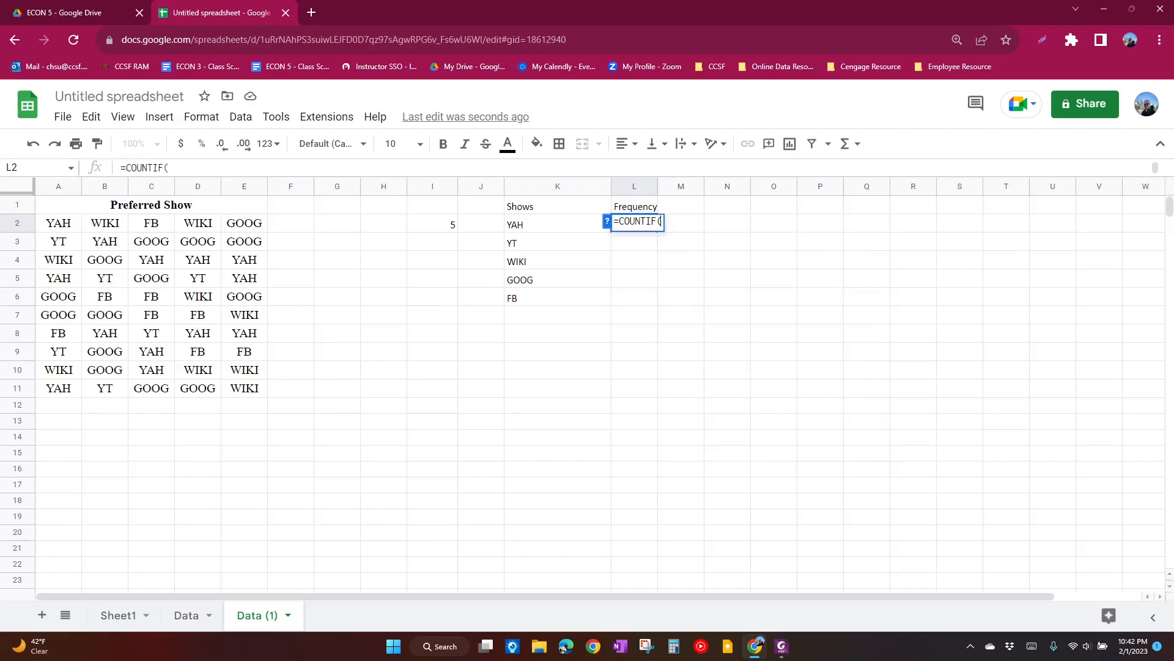
drag(58, 223, 245, 388)
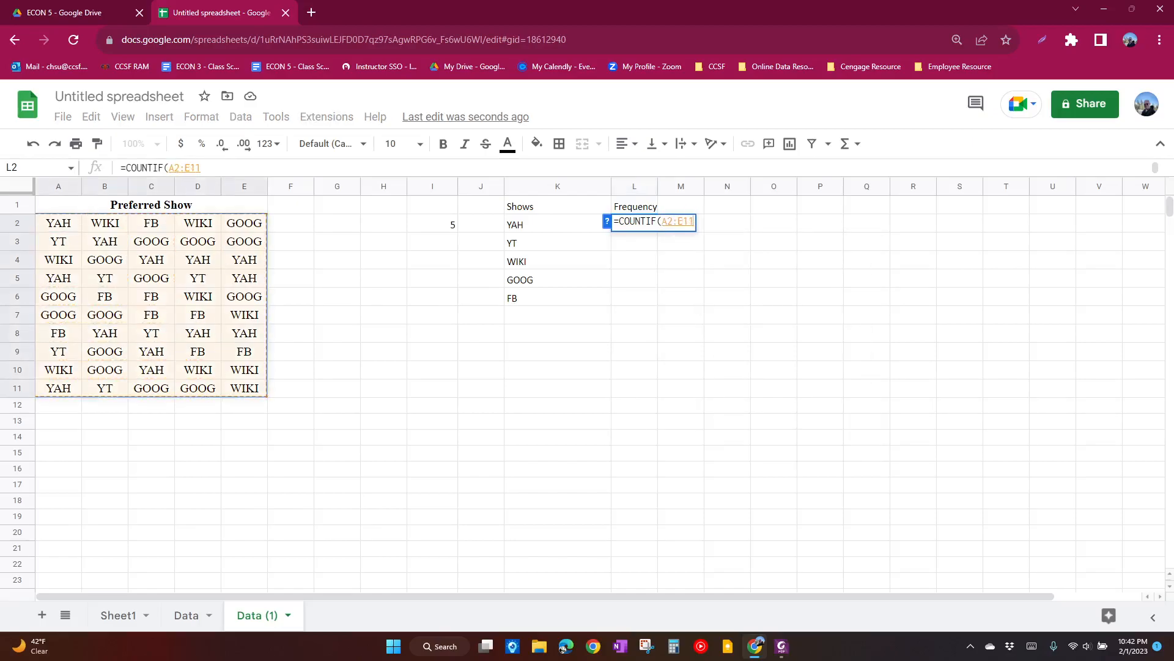
text(,")
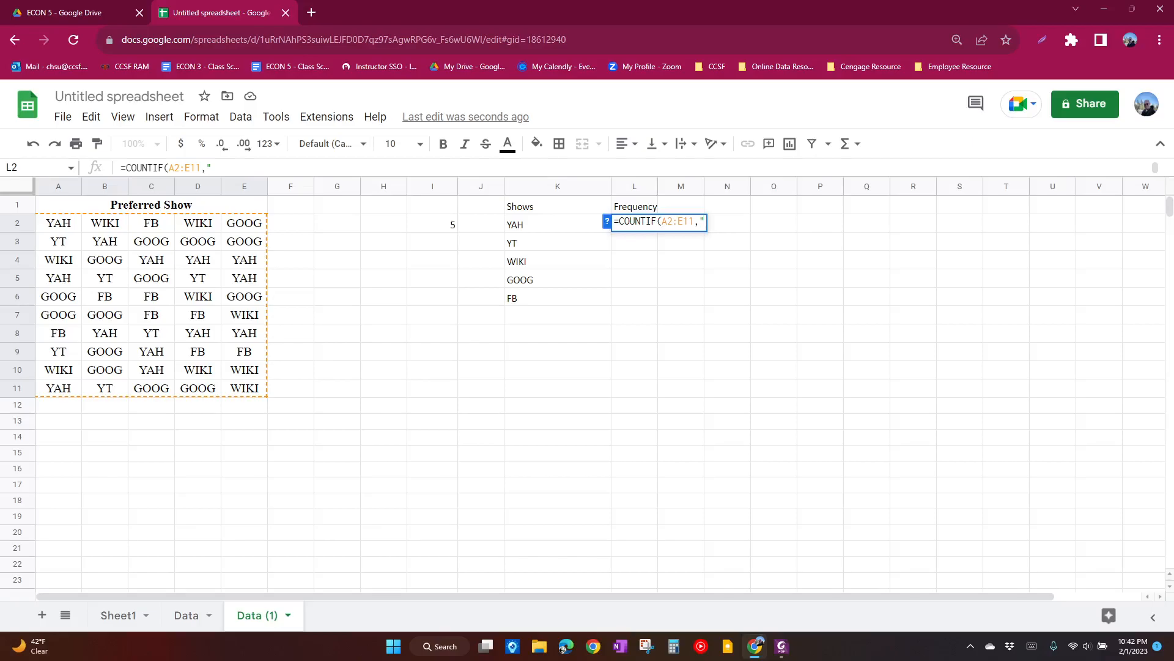
text(yah"))
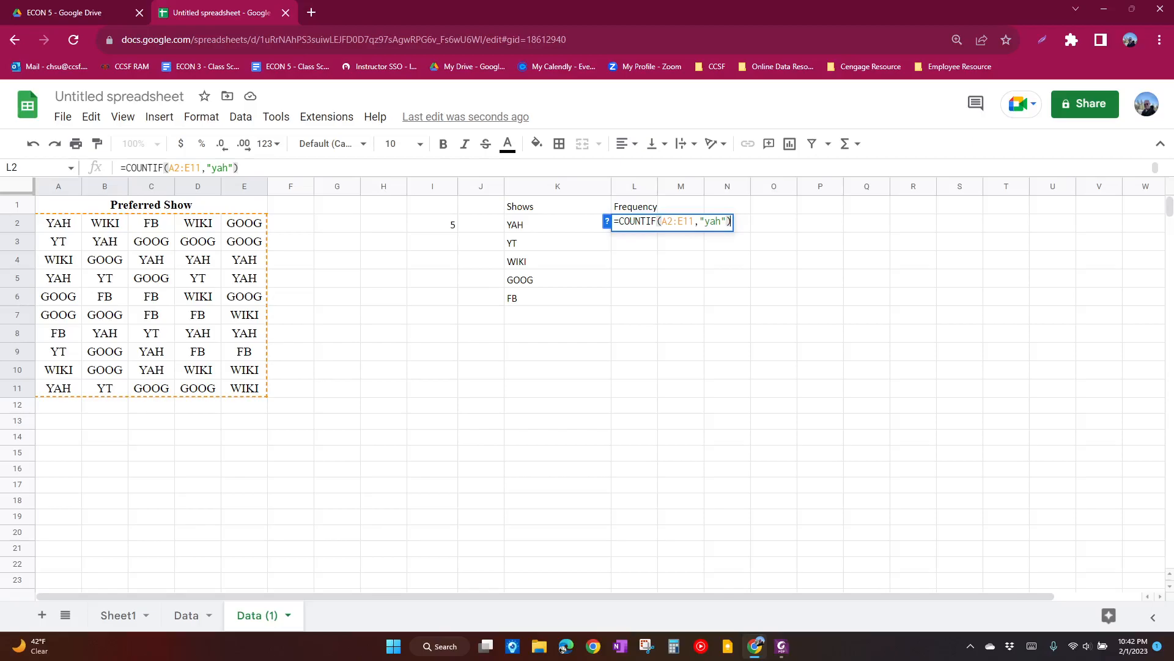
key(Return)
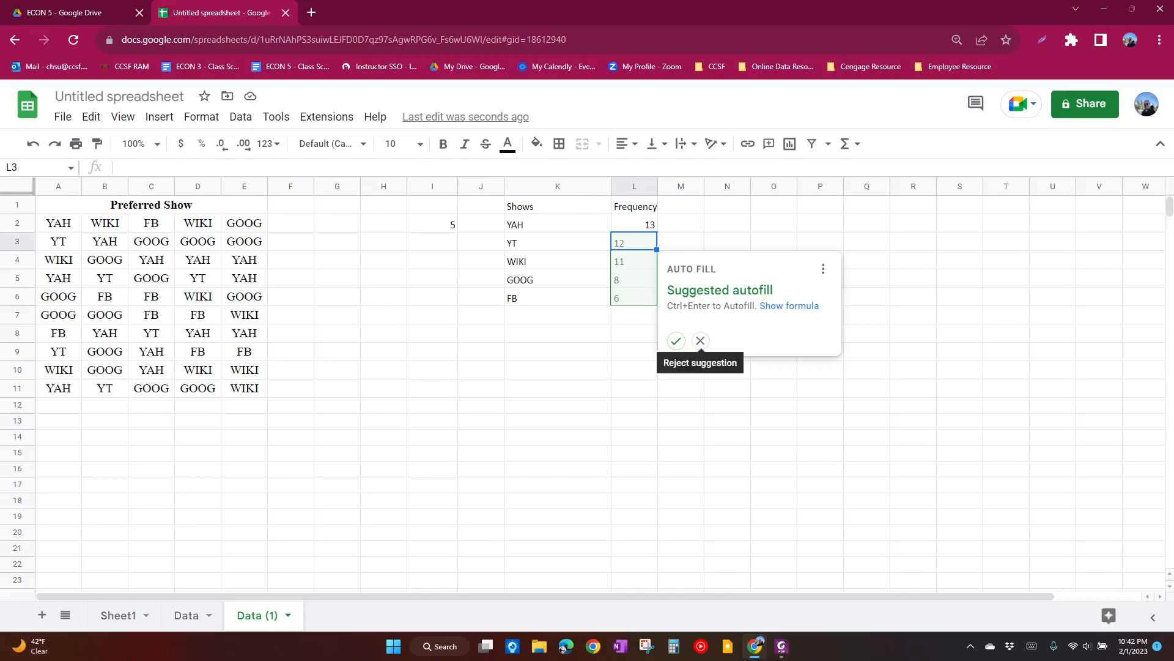
click(700, 341)
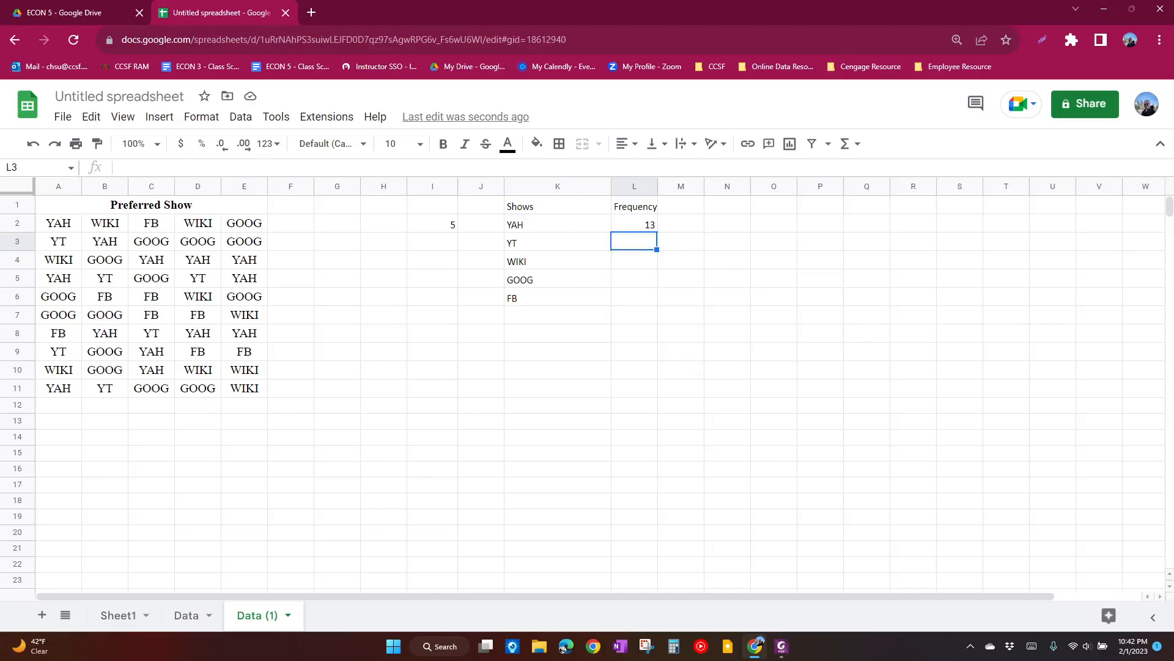
Step: Enter =COUNTIF(A3:E12,"yt") in L3 for the YT frequency, using the suggested formula with range A3:E12
text(=)
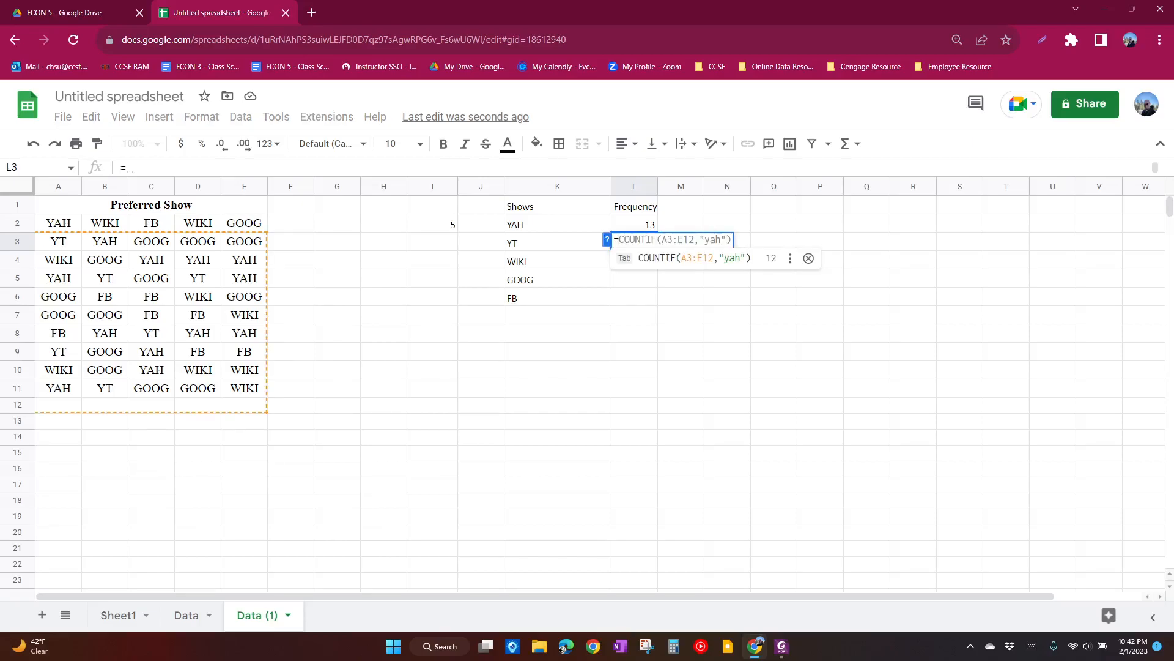
text(coun)
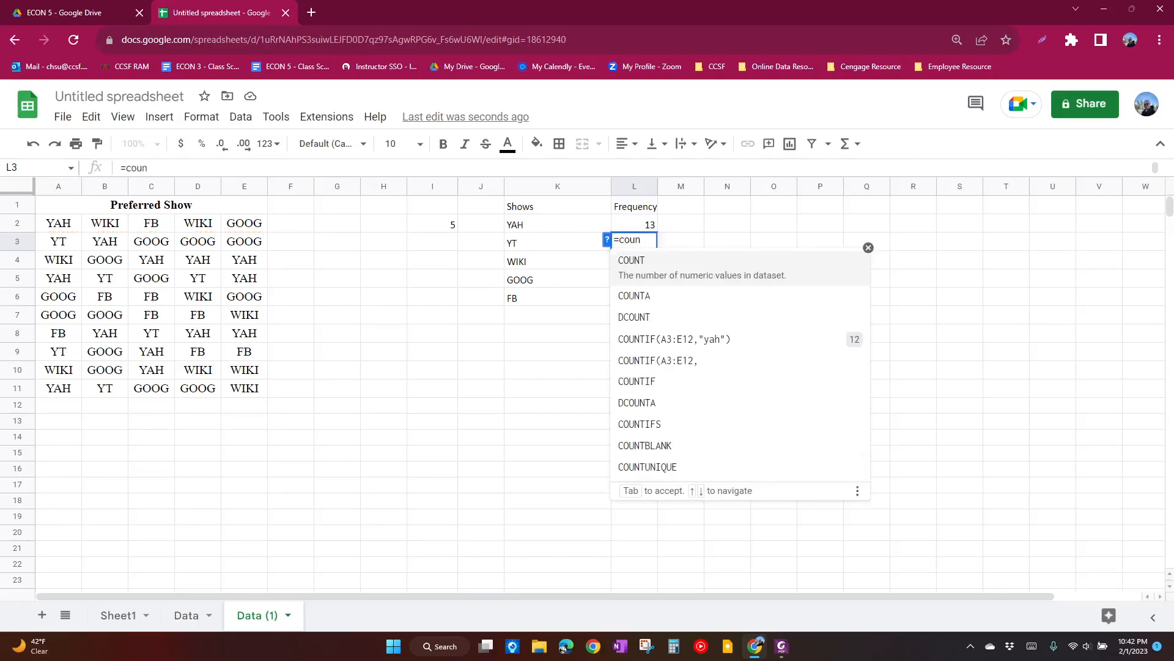
key(Down)
key(Down)
key(Down)
key(Down)
key(Up)
key(Up)
key(Up)
key(Down)
key(Down)
key(Down)
key(Down)
key(Up)
key(Up)
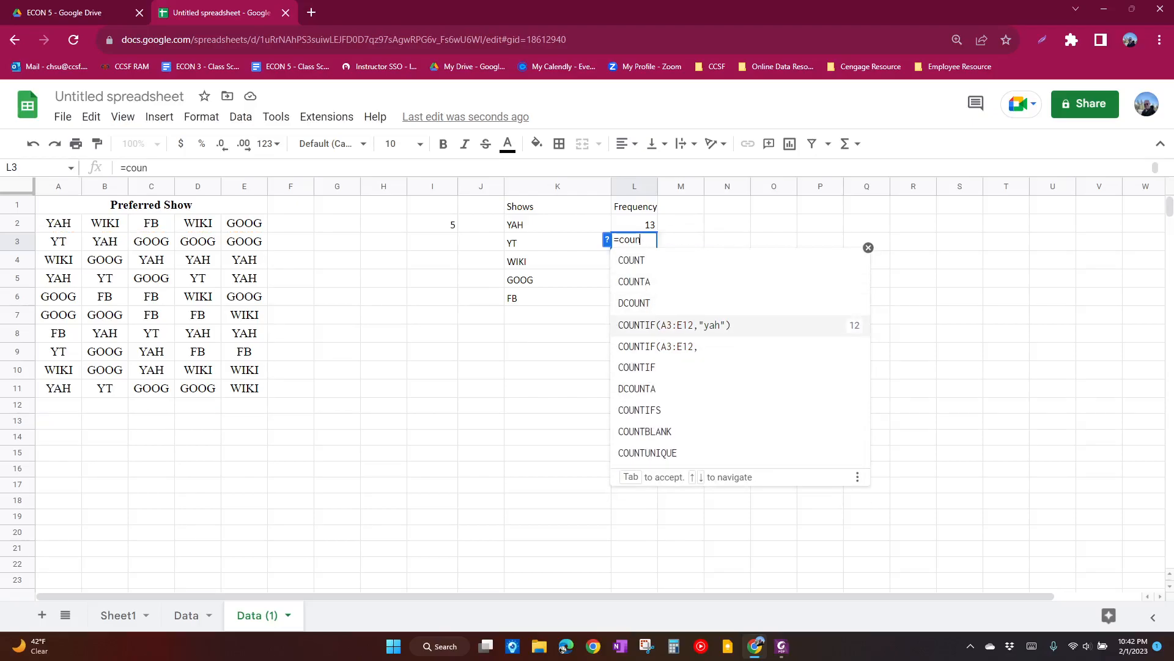
key(Down)
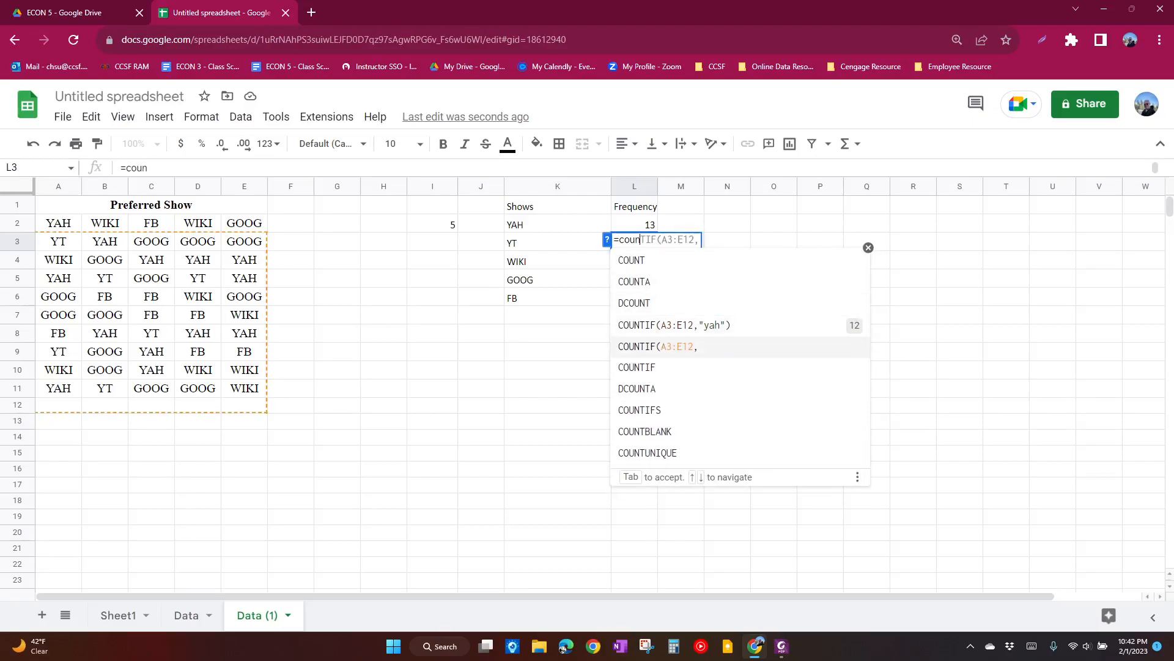
key(Tab)
text("yt"))
key(Return)
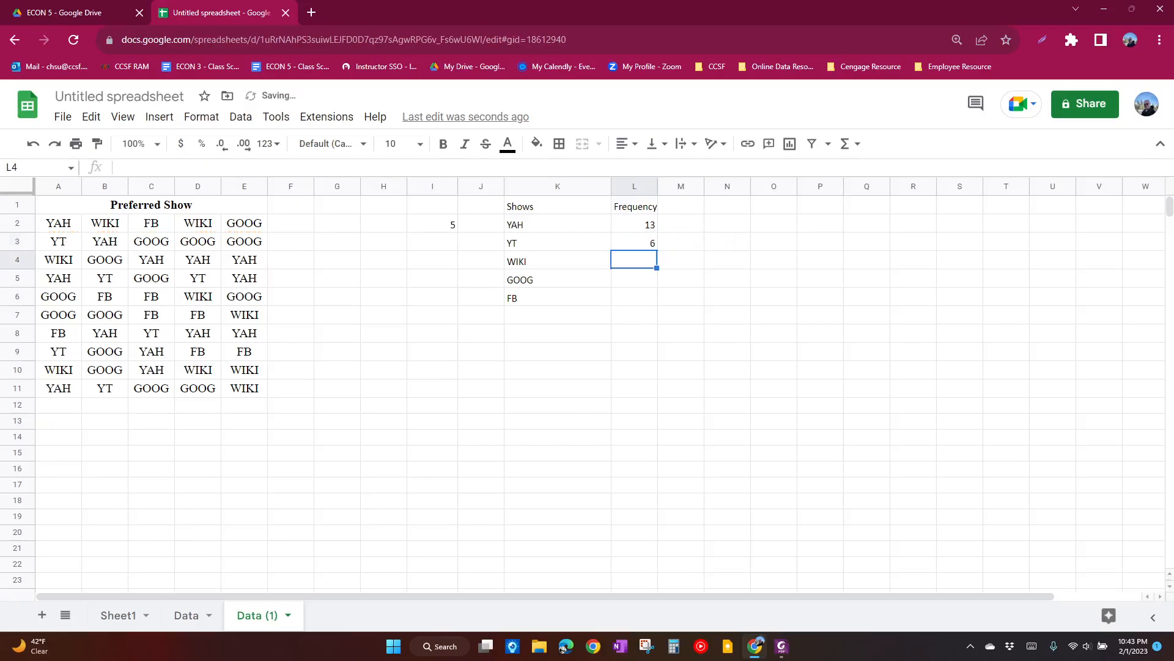
Step: Enter =COUNTIF(A2:E11,"wiki") in L4 for the WIKI frequency
text(=coun)
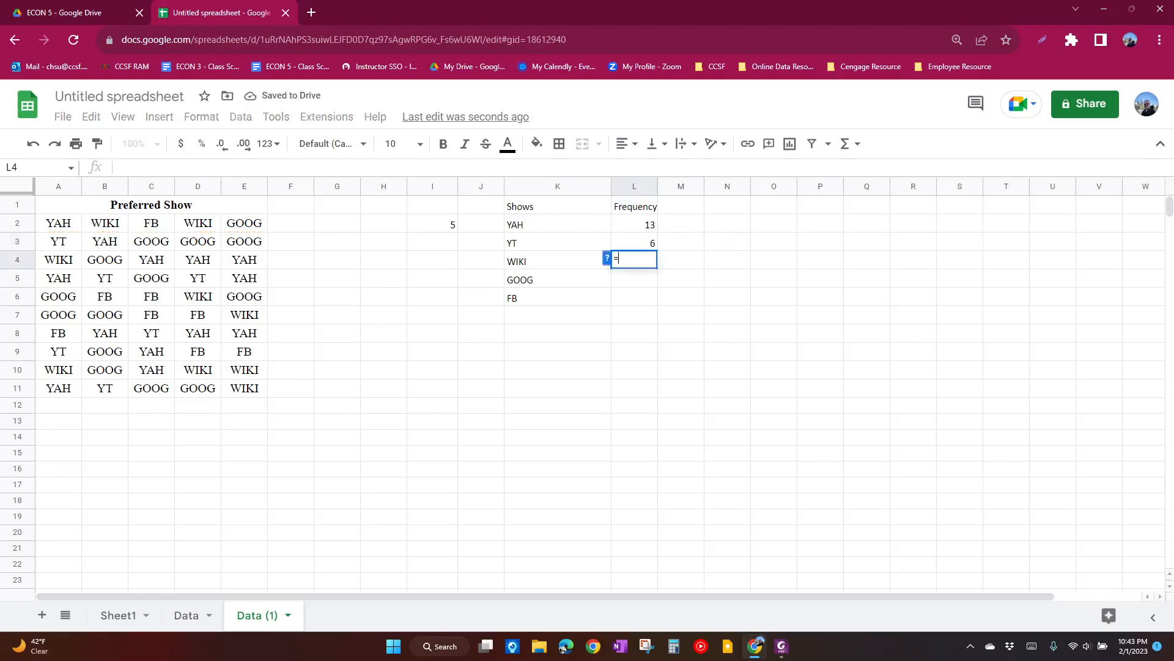
key(Down)
key(Down)
key(Down)
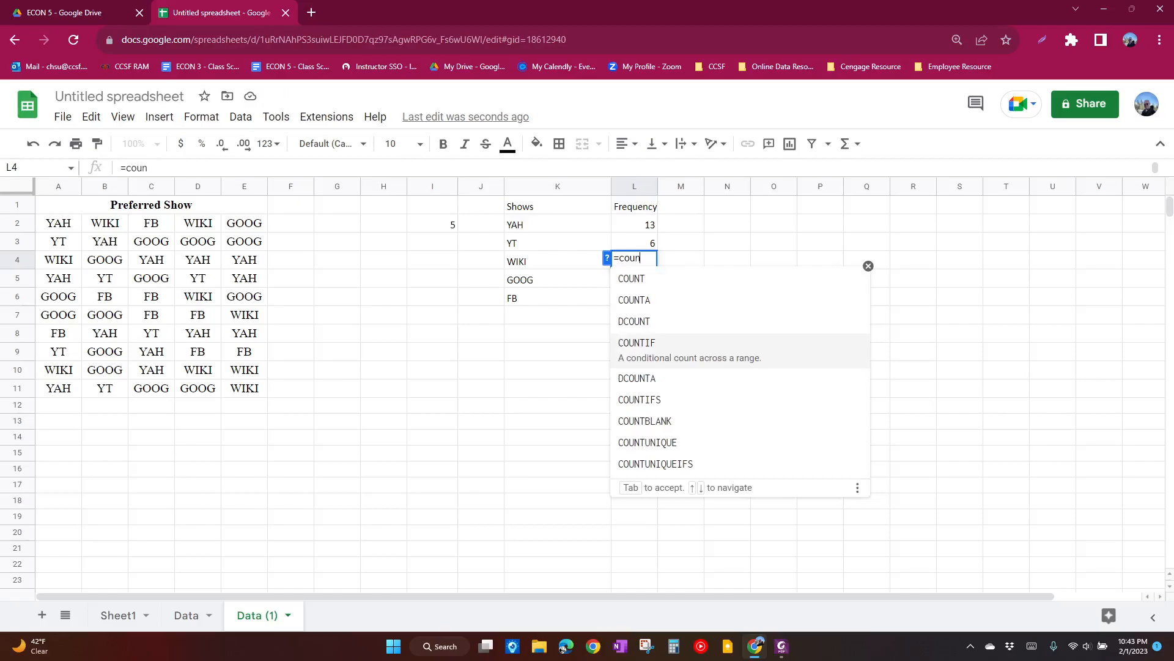
key(Tab)
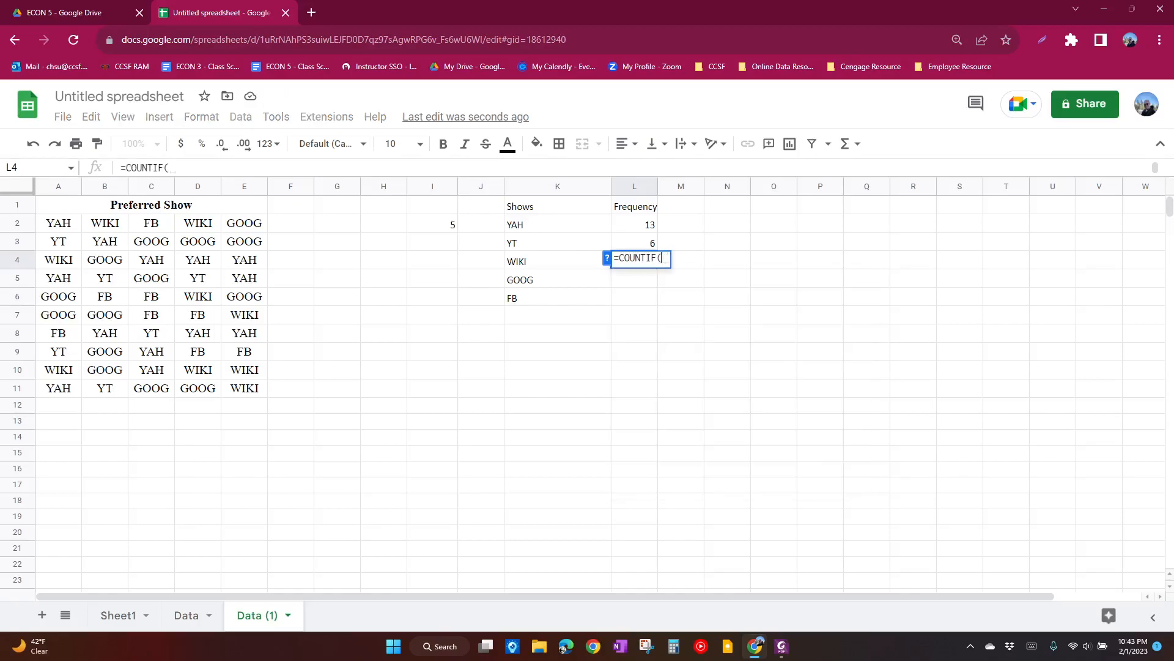
drag(58, 222, 244, 387)
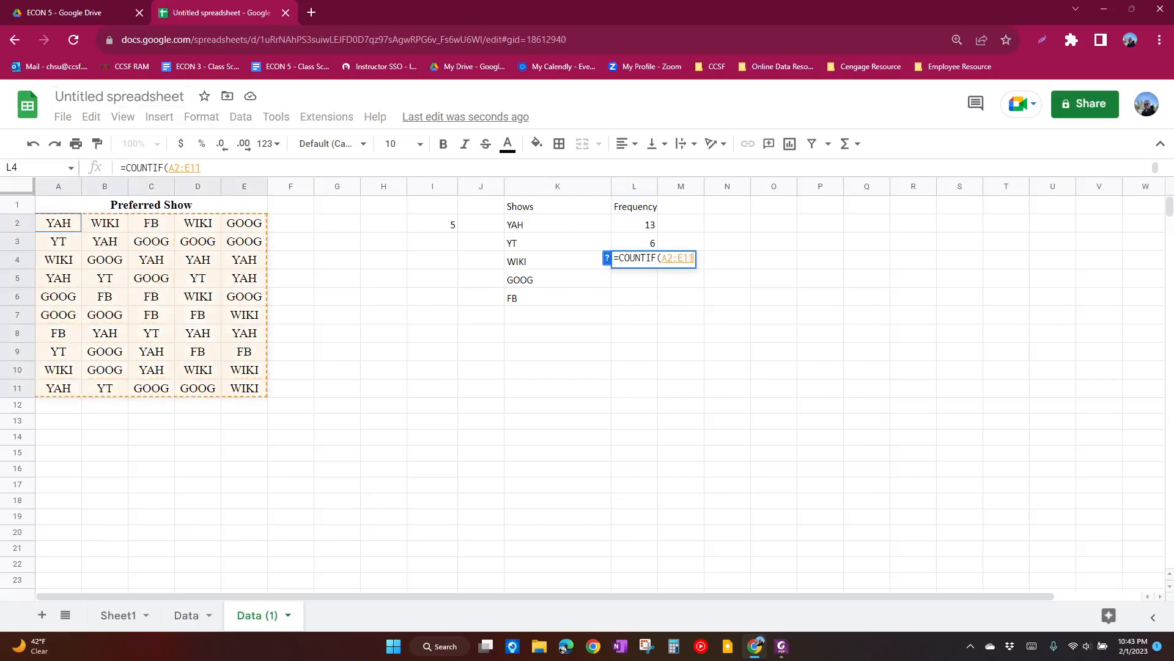
text(,)
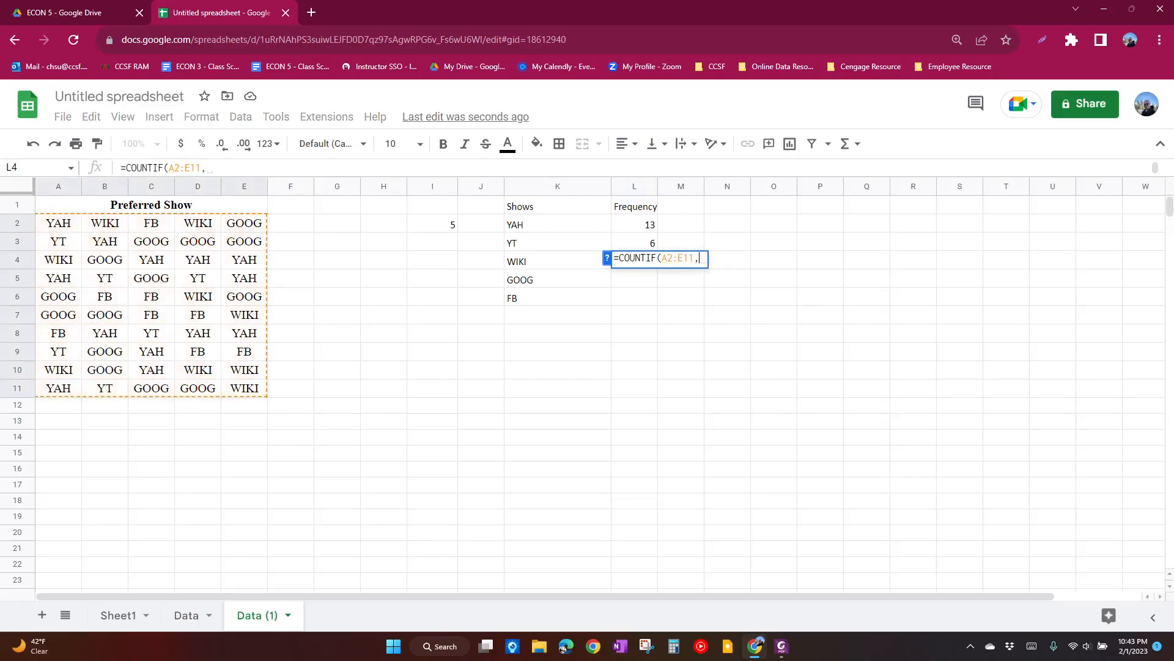
text("wiki")
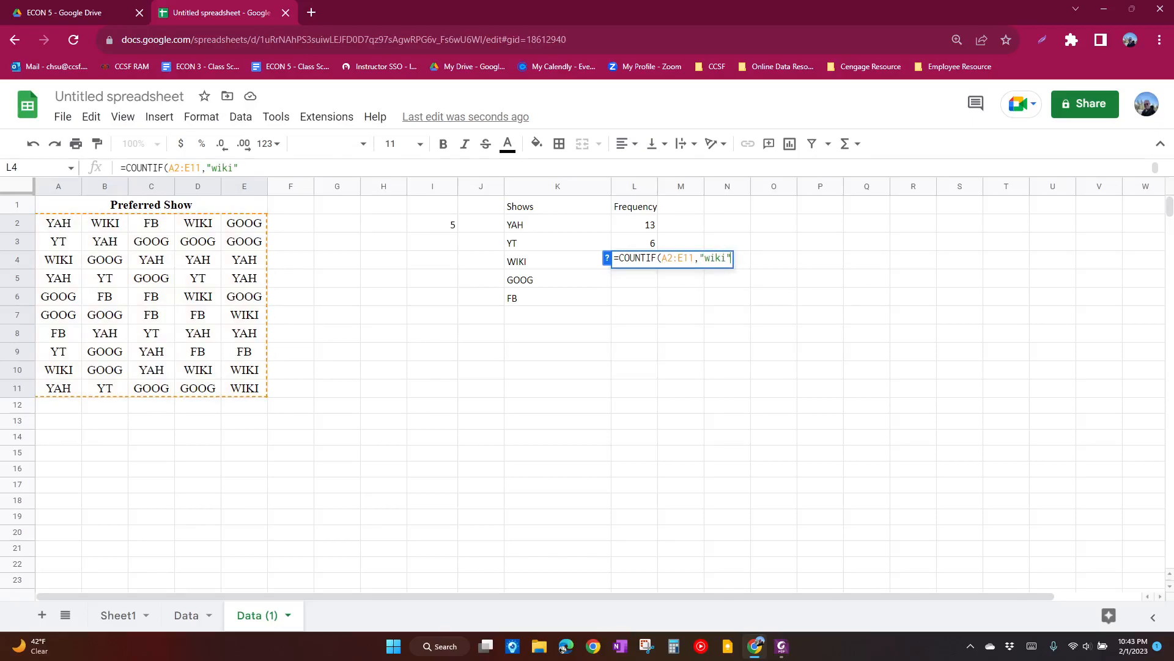
text())
key(Return)
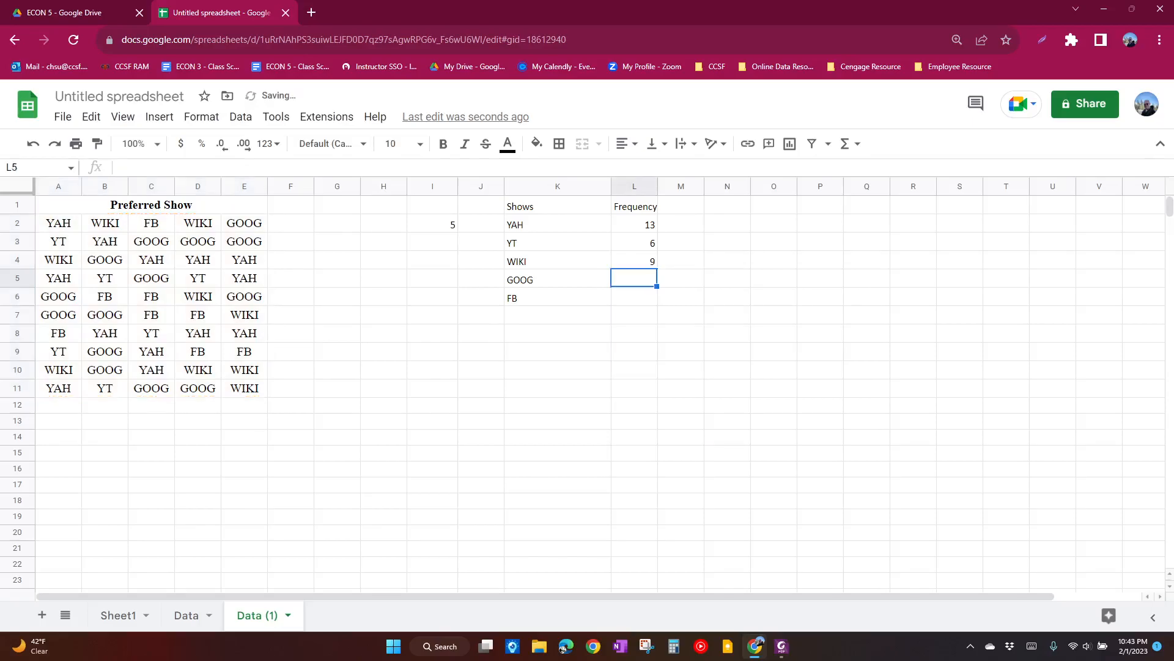
Step: Enter =COUNTIF(A2:E11,"goog") in L5 for the GOOG frequency
text(=)
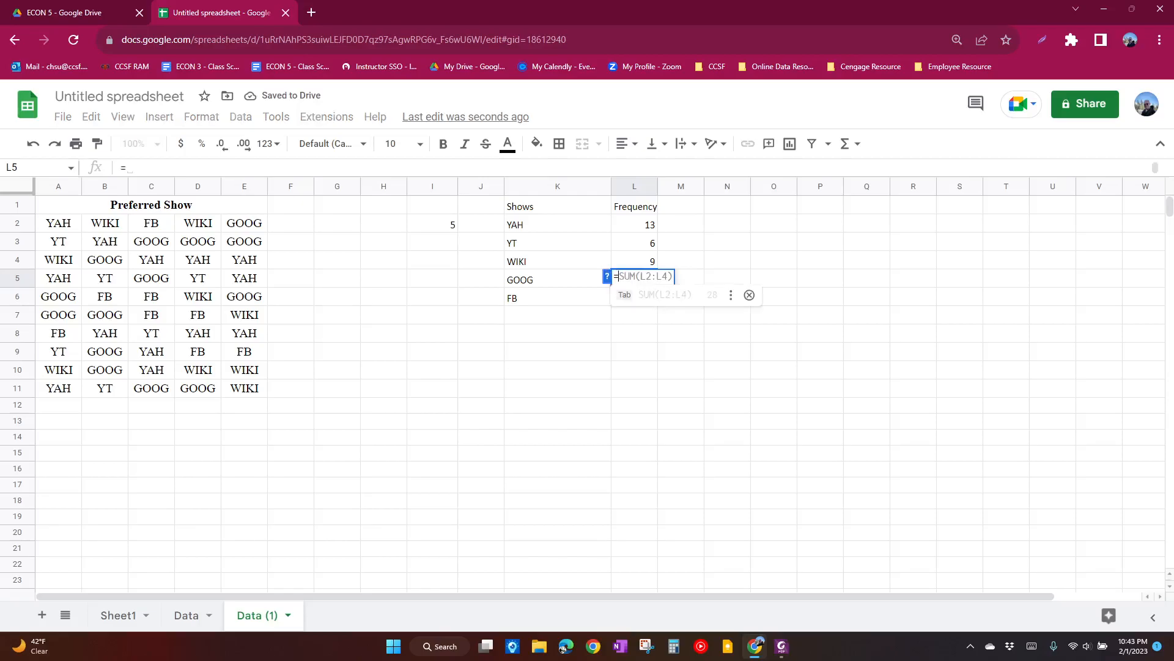
text(count)
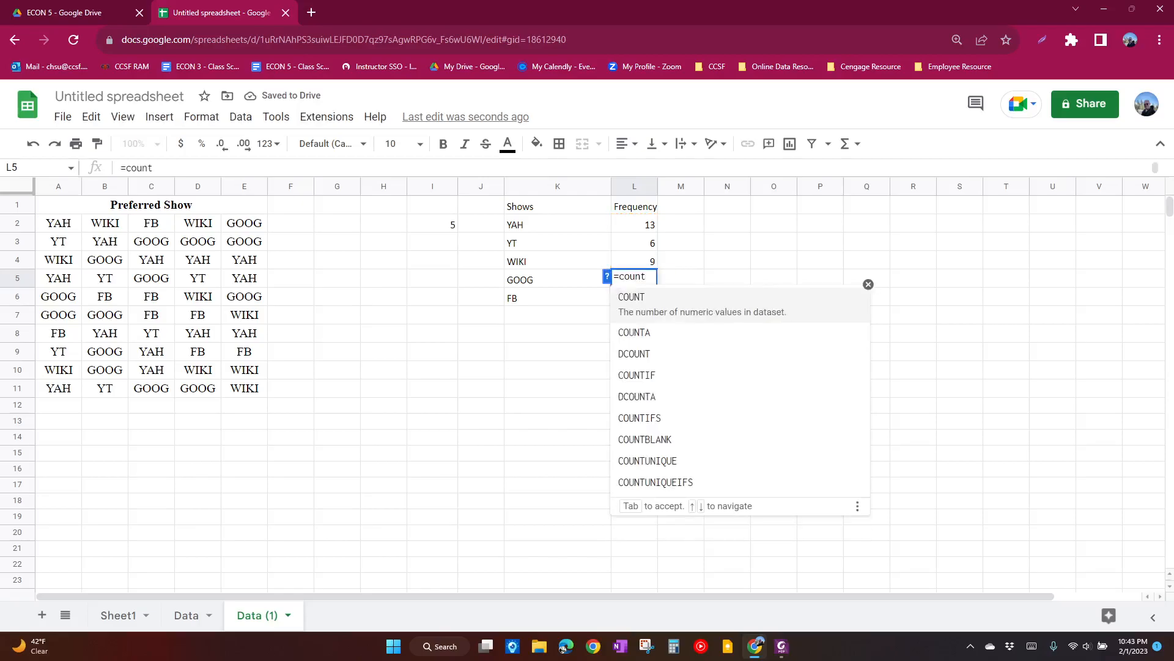
key(Down)
key(Down)
key(Down)
key(Tab)
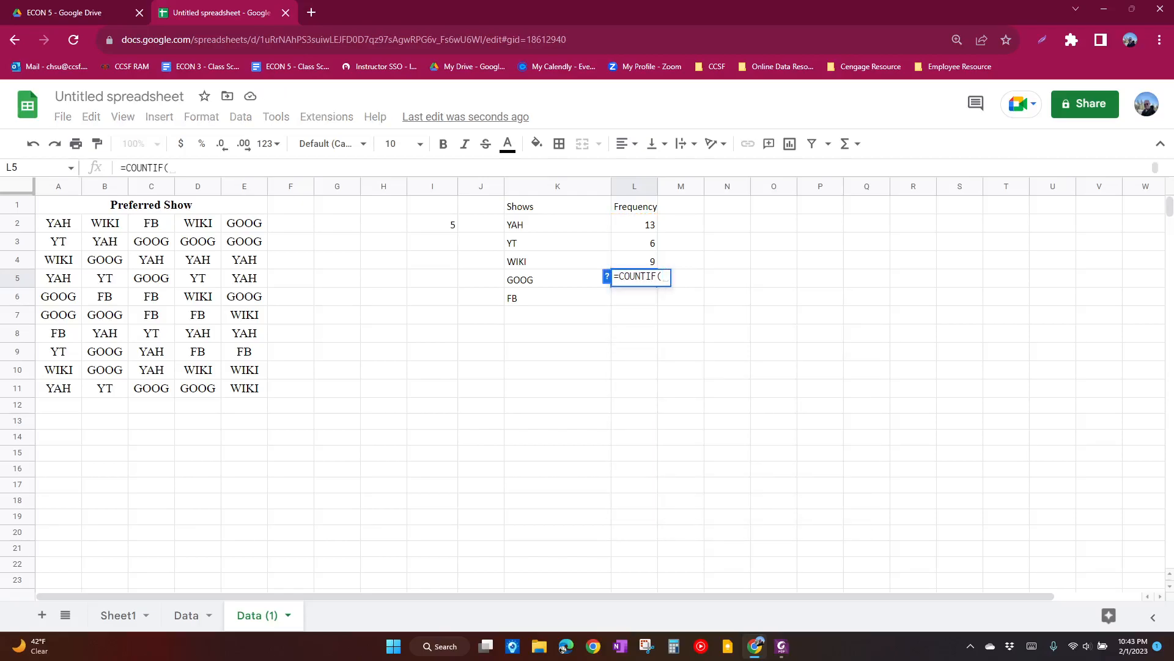
drag(58, 223, 245, 388)
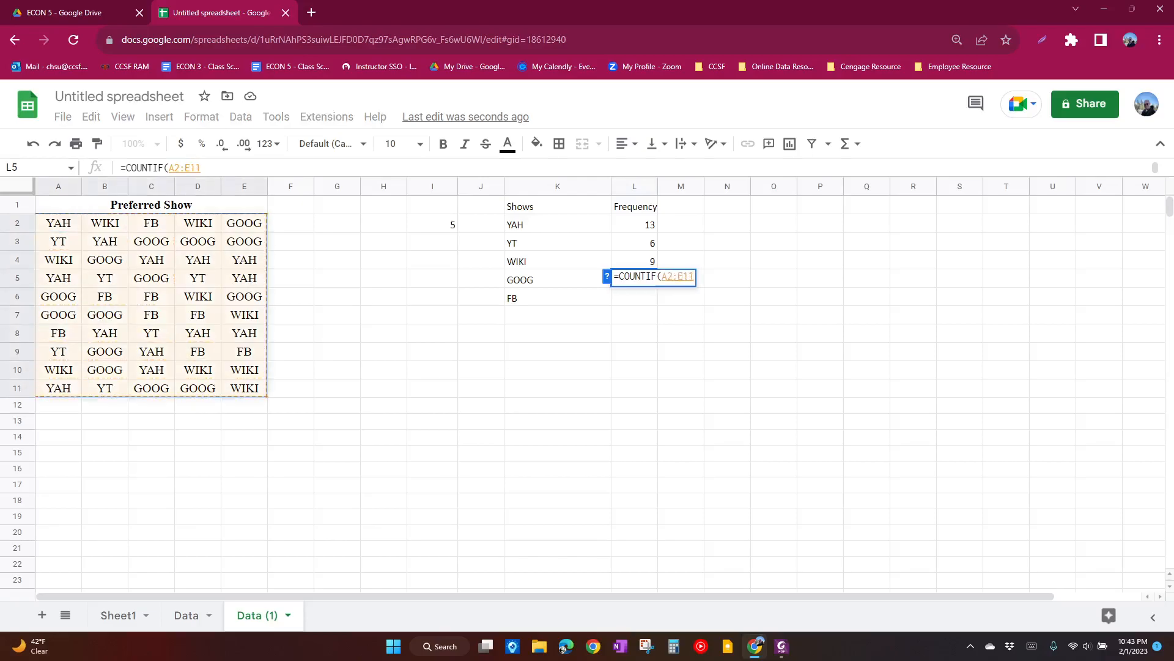
text(,"goog)
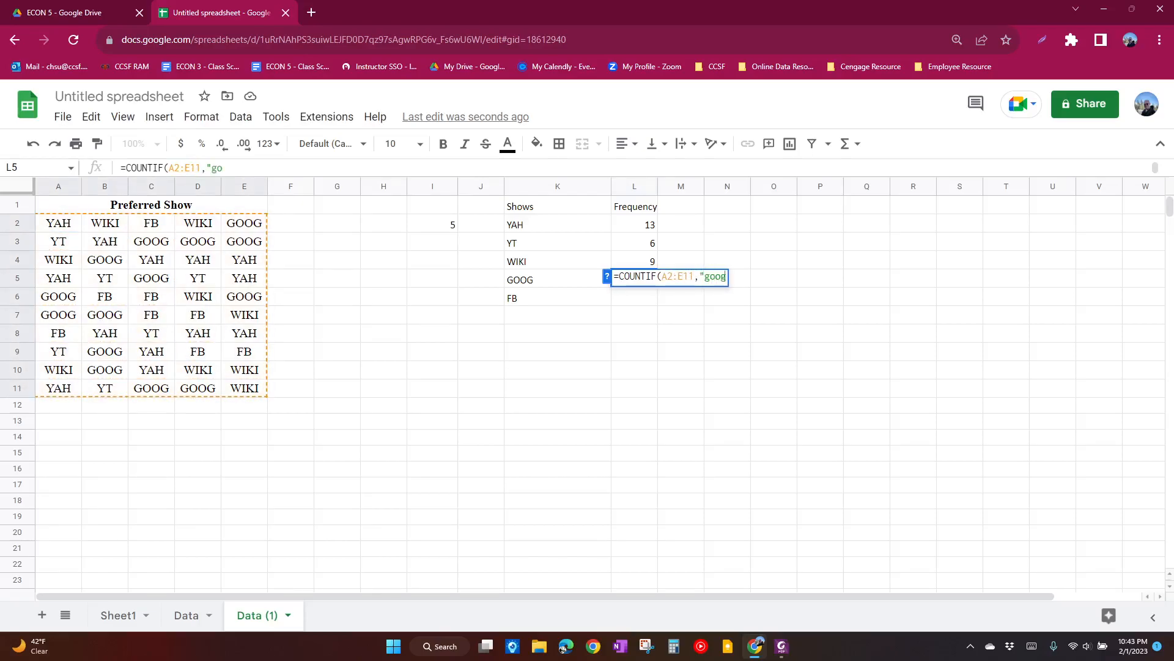
text("))
key(Return)
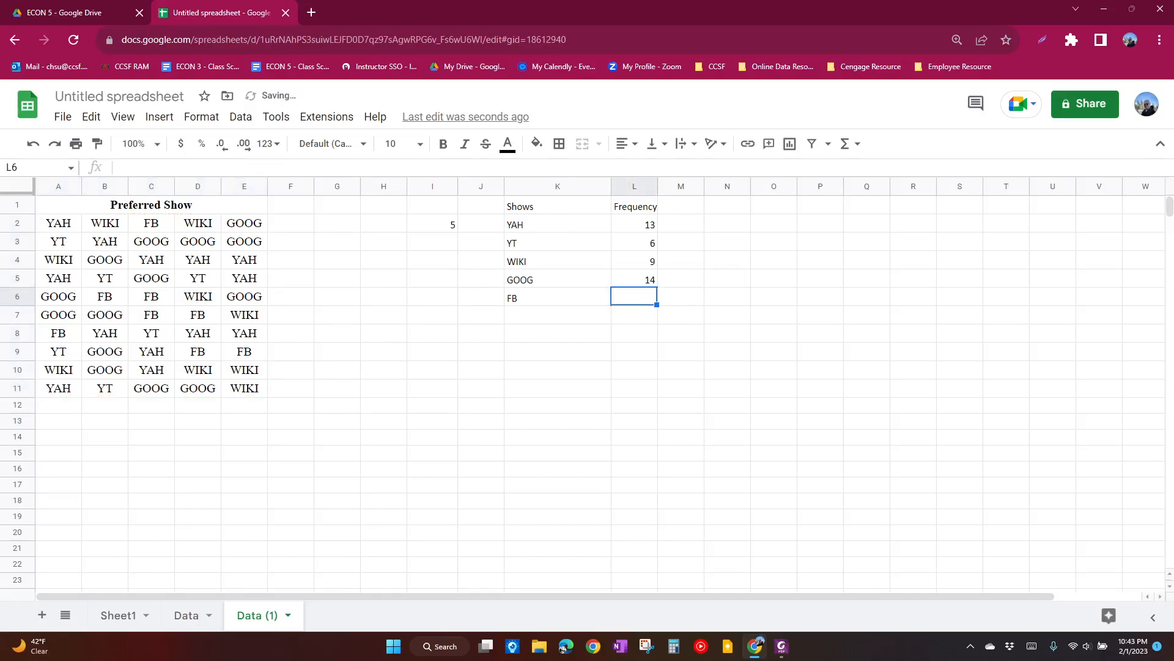
Step: Enter =COUNTIF(A2:E11,"fb") in L6 for the FB frequency
text(=count)
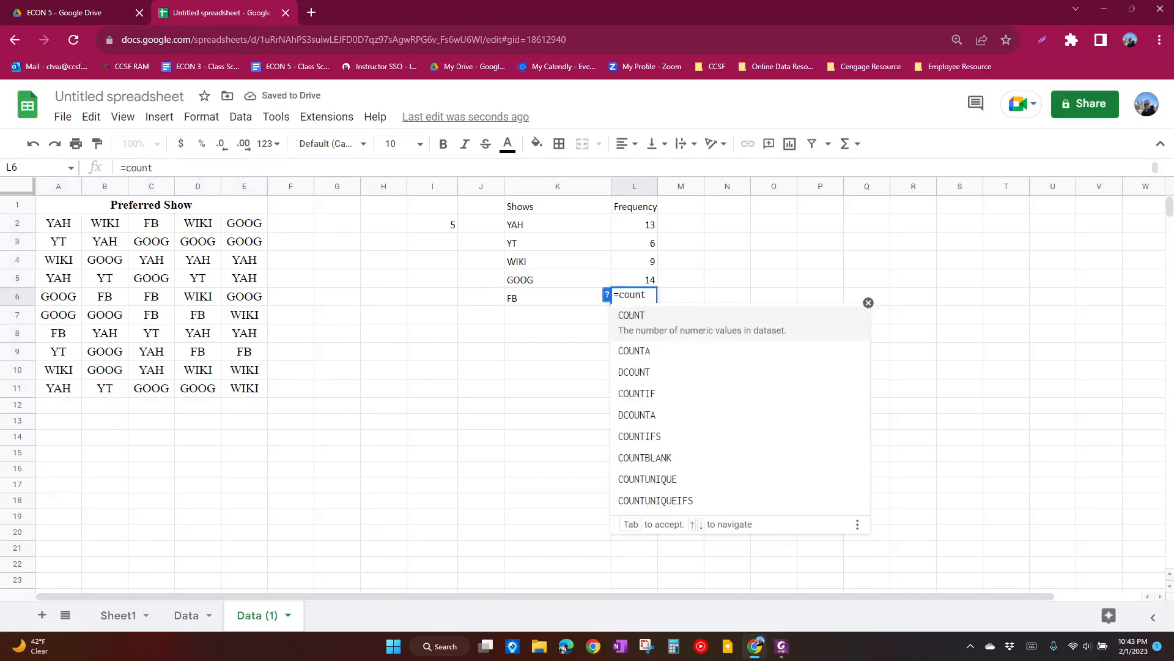
text(if)
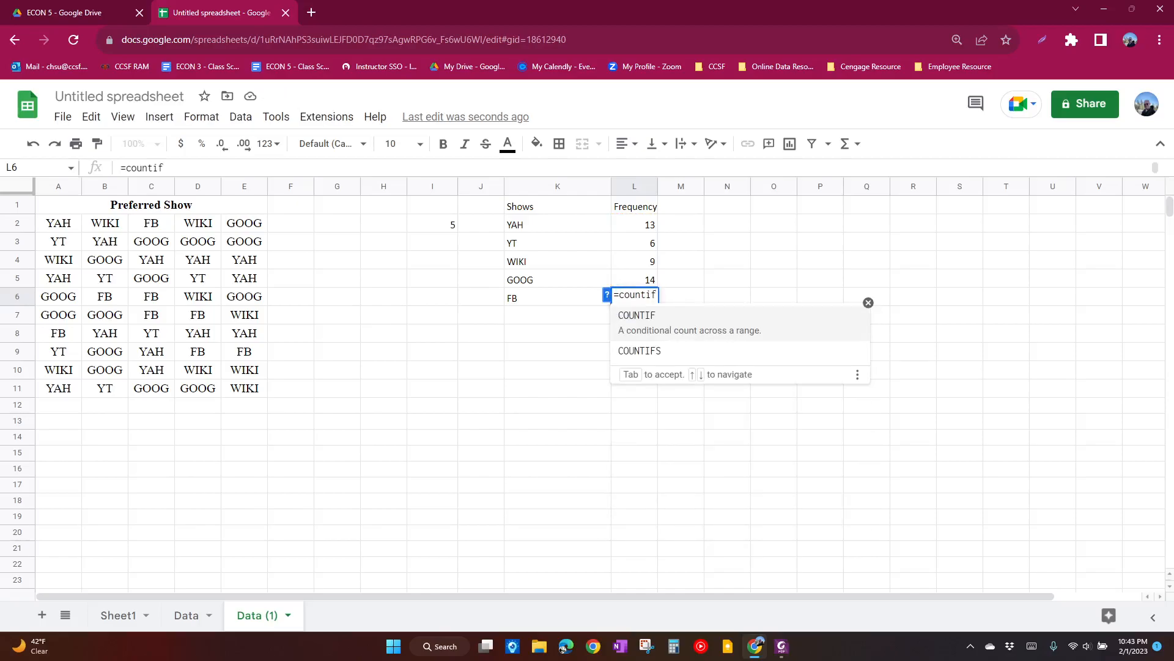
key(Tab)
drag(58, 223, 244, 388)
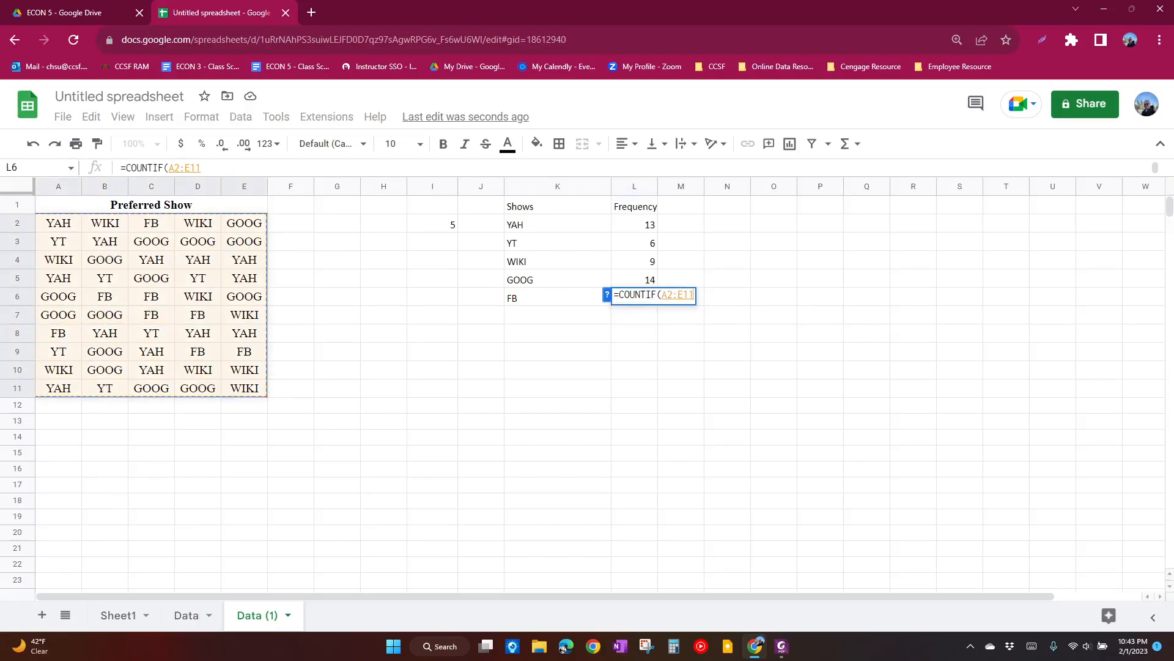
text(,"fb"))
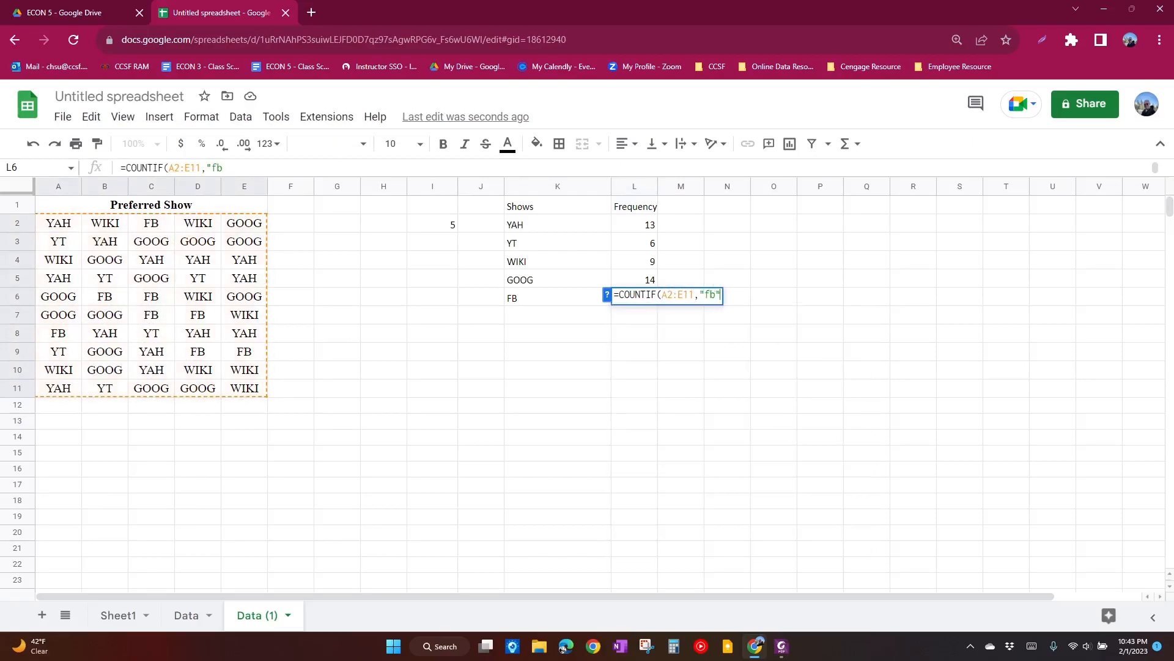
key(Return)
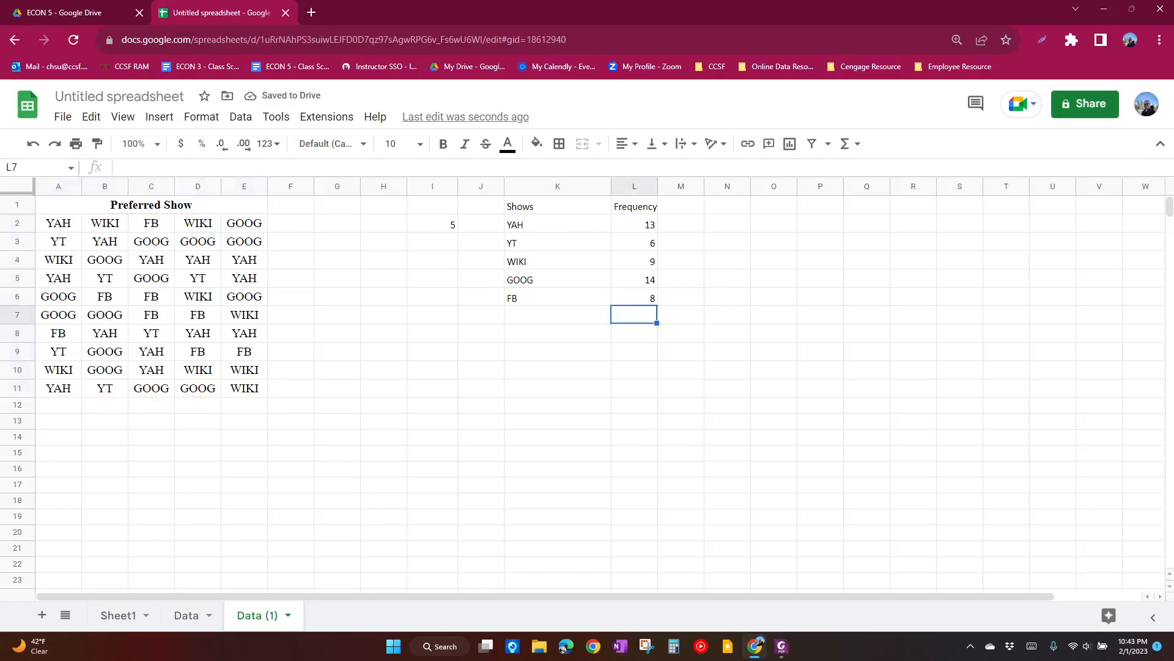
Step: Total the frequencies in L7 with =SUM(L2:L6) and widen column L slightly
text(=sum)
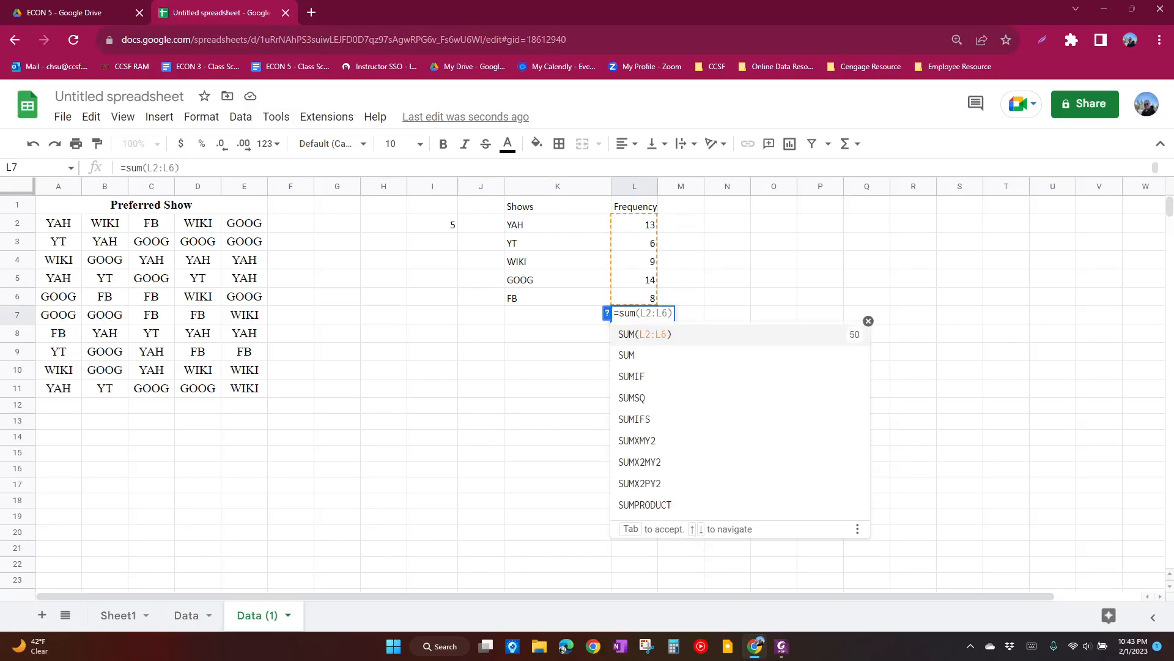
key(Tab)
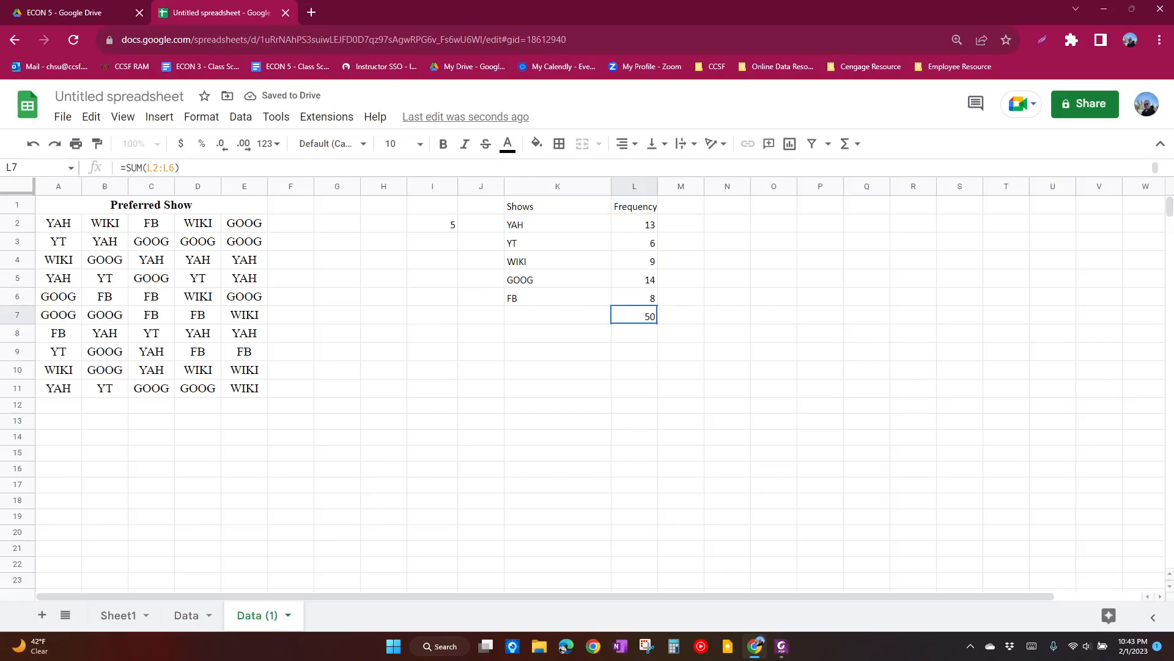
drag(657, 186, 673, 186)
Step: Enter the column heading "relative frequency" in M1 and widen column M to fit it
click(696, 205)
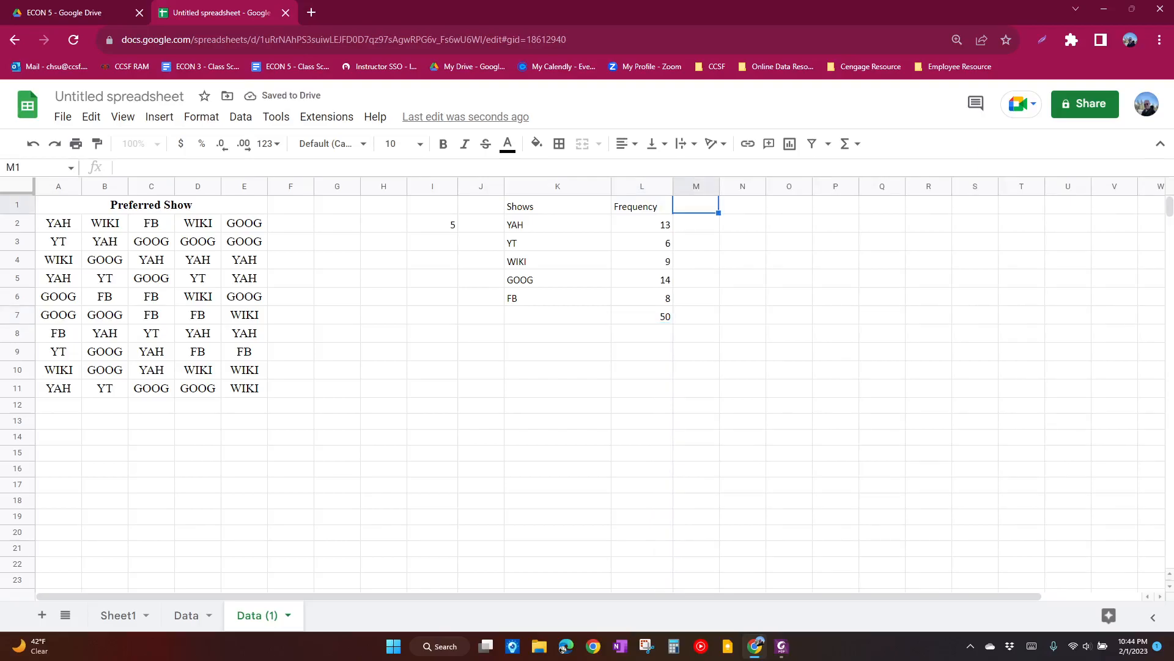
text(relative freq)
text(uency)
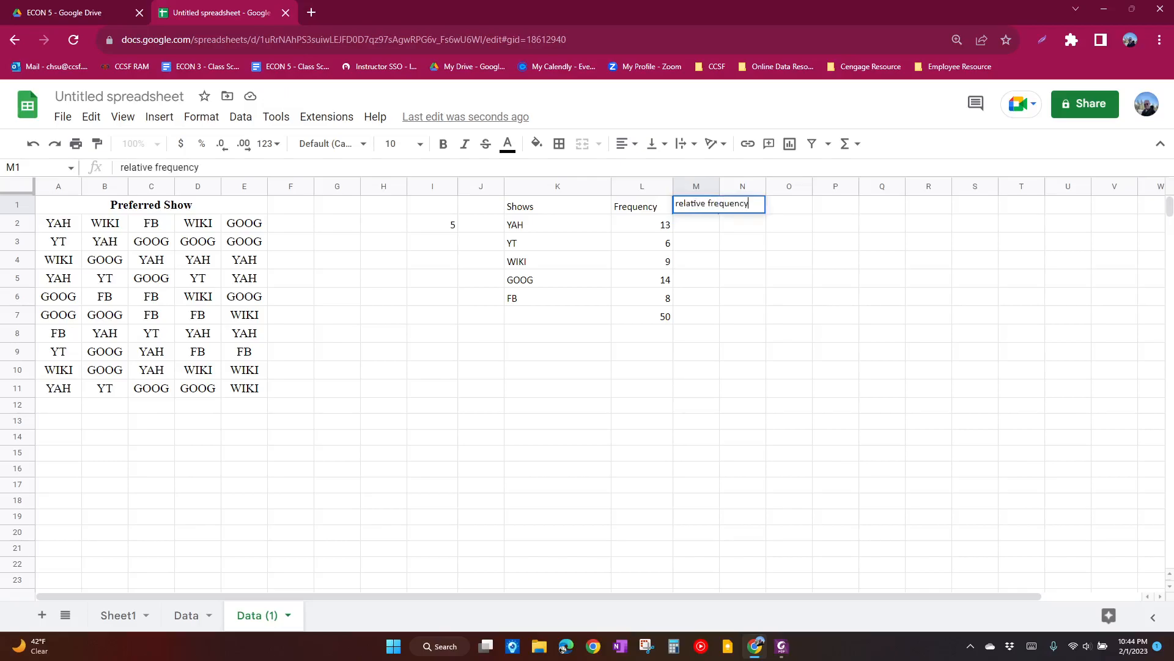
key(Return)
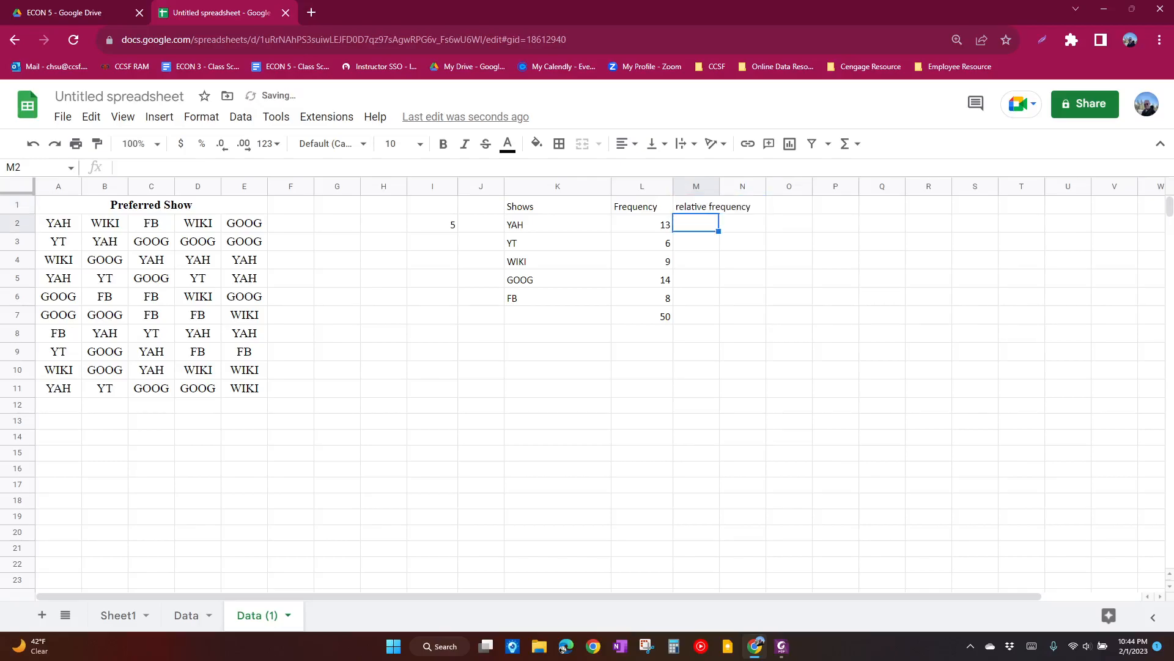
drag(719, 186, 765, 186)
Step: Enter =L2/$L$7 in M2 for the YAH relative frequency and reject the suggested autofill for the cells below
click(642, 224)
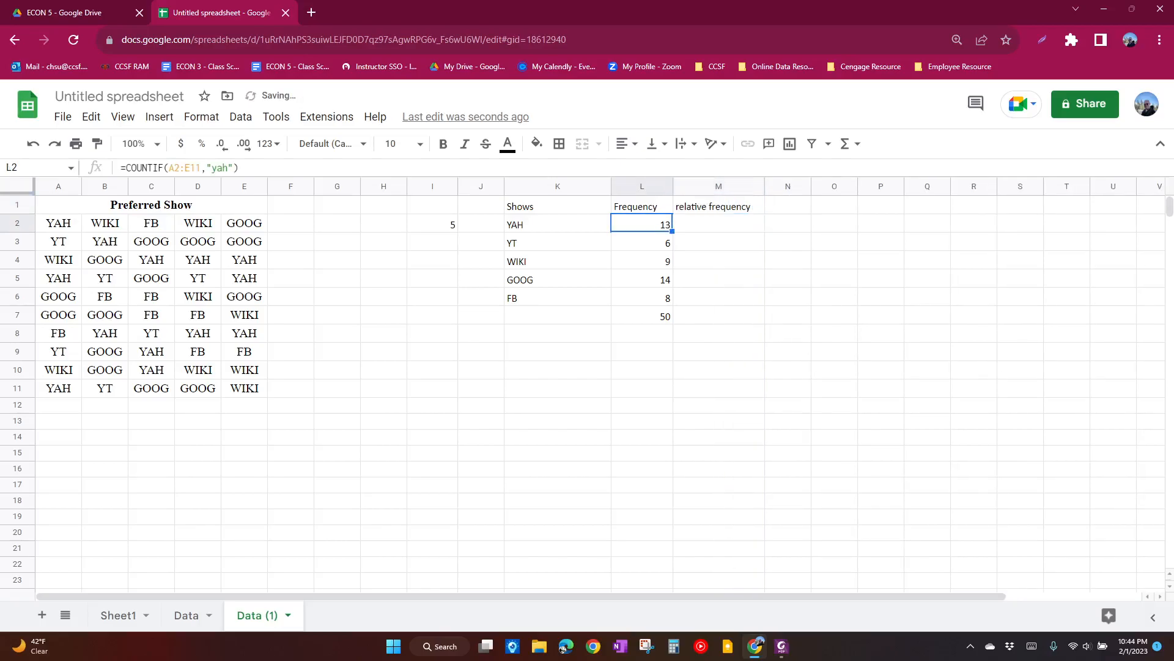
click(719, 224)
click(642, 316)
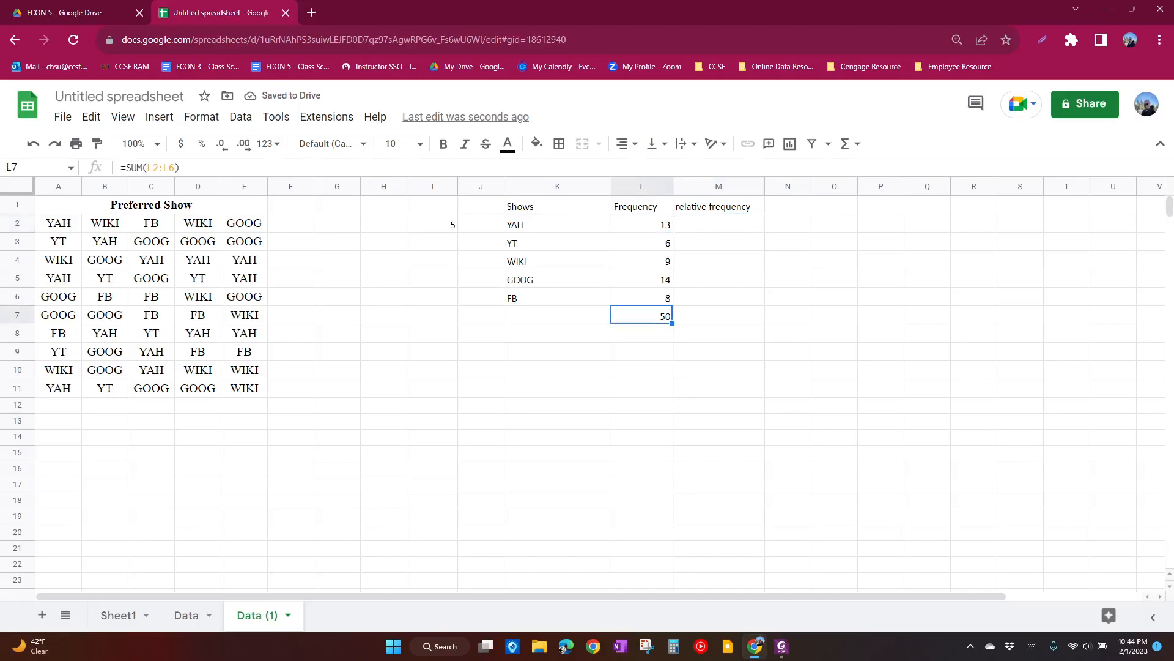
click(718, 224)
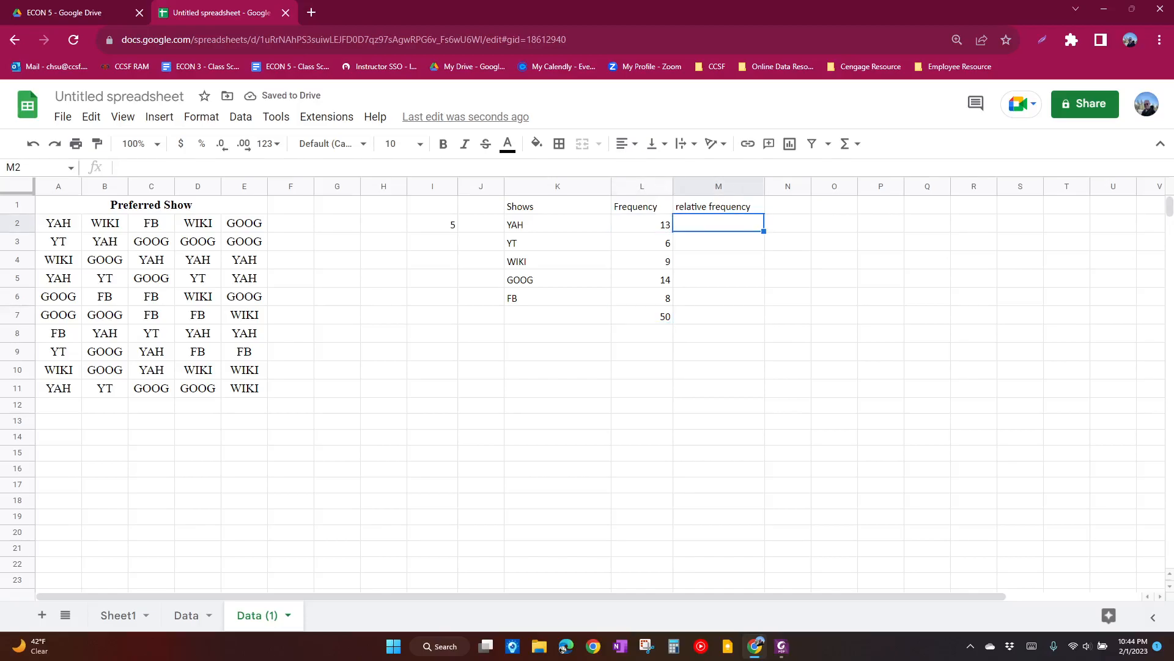
text(=)
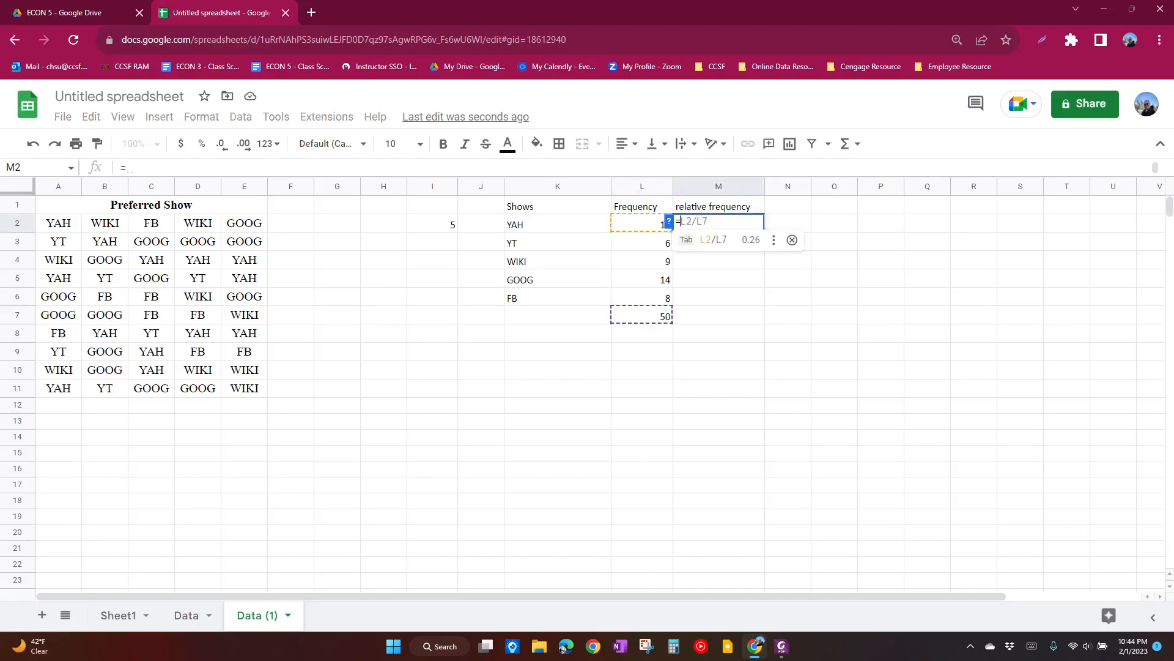
text(L2)
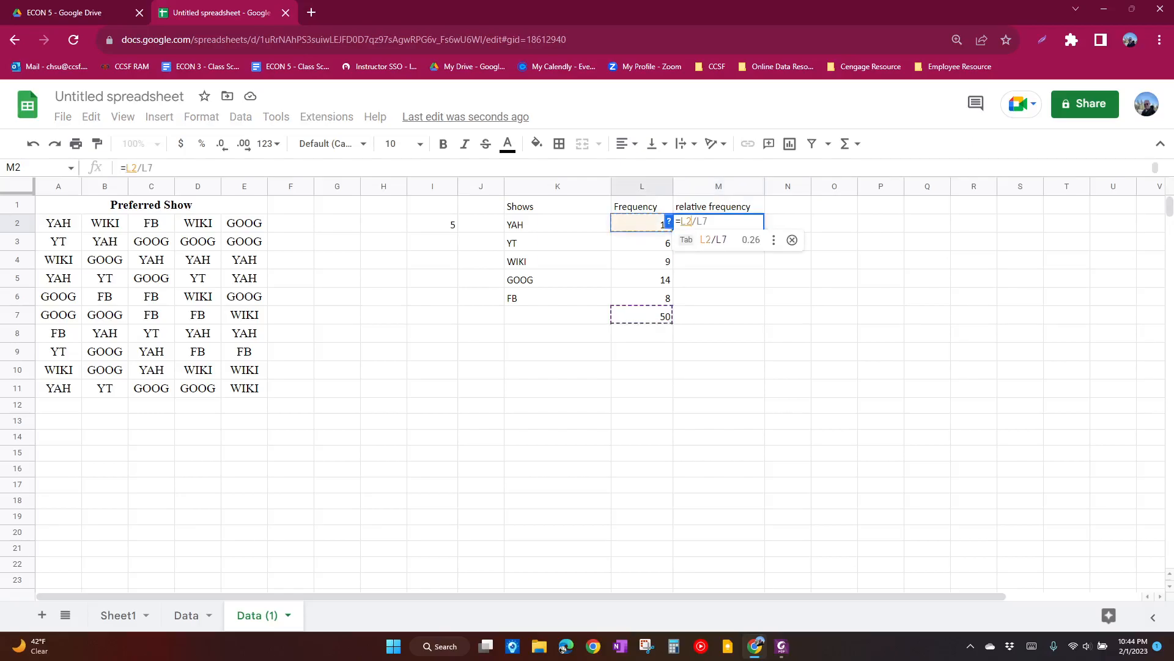
text(/)
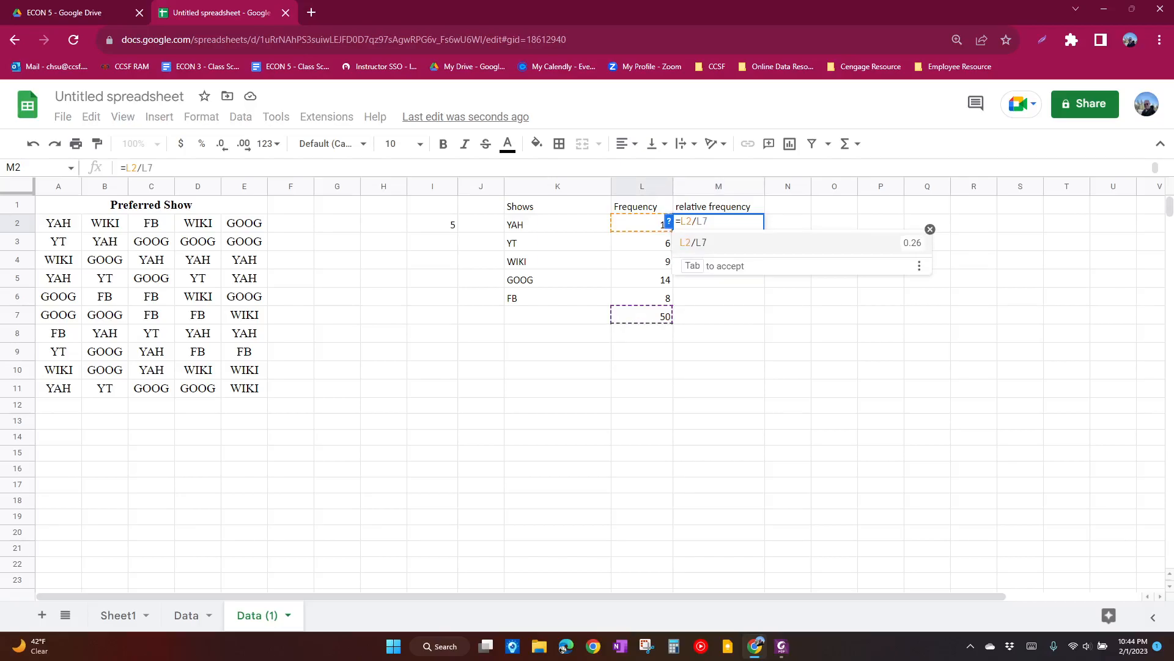
text(L7)
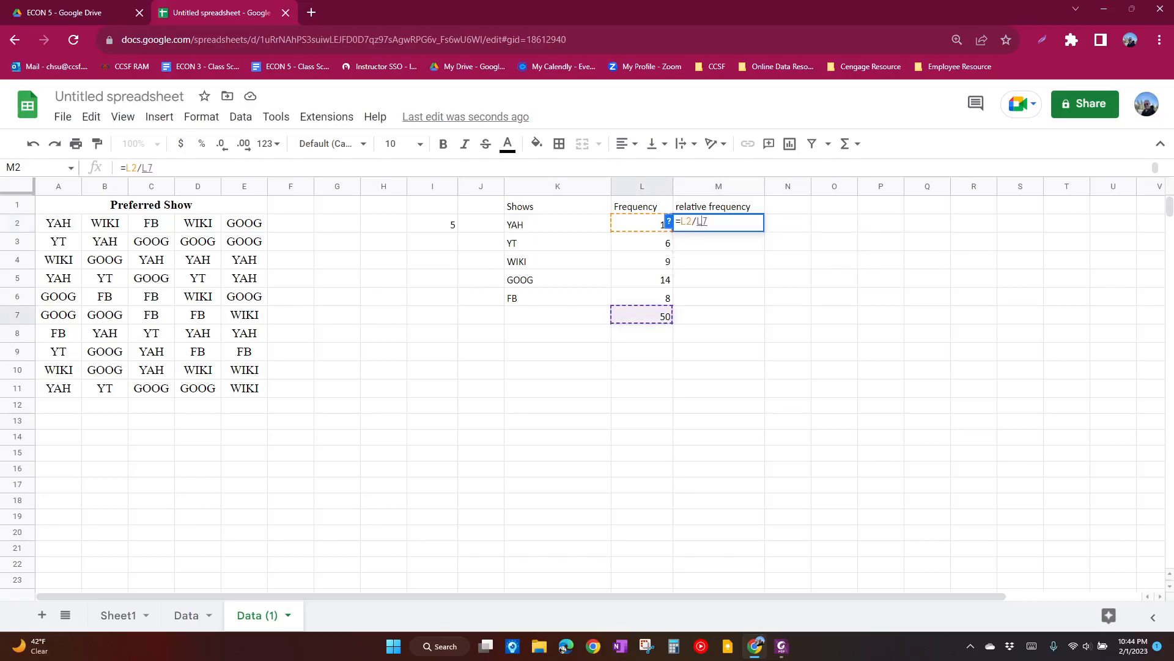
click(697, 221)
text($L$)
key(Return)
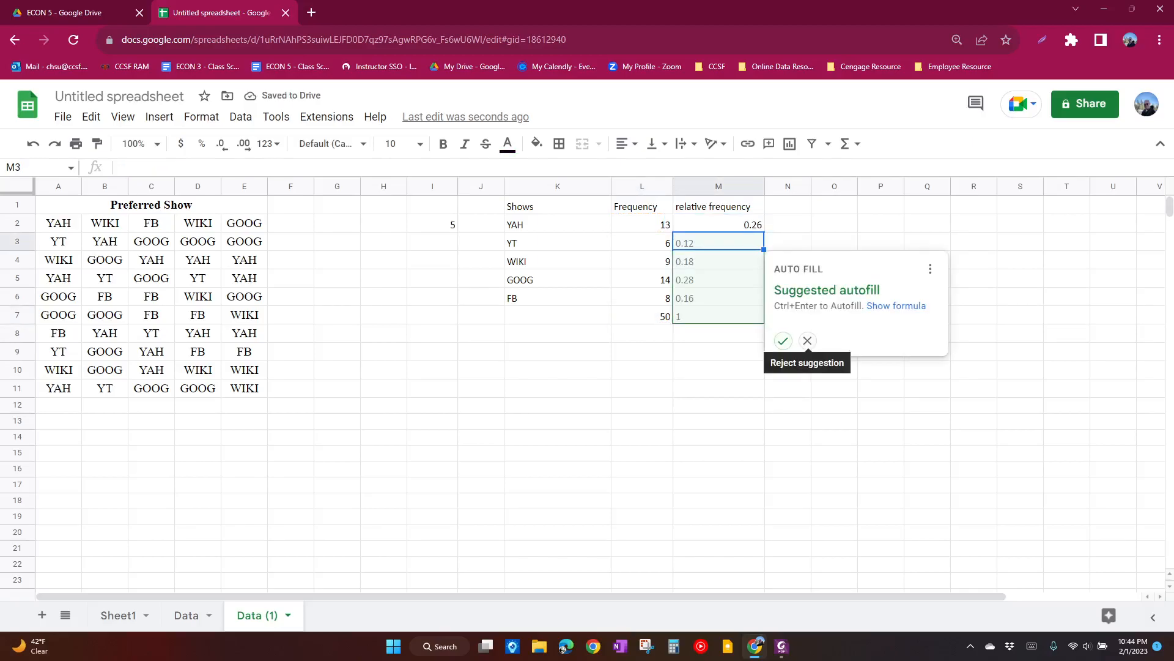
click(808, 341)
Step: Fill the relative frequency formula from M2 down to M6 and open the copied formula in M4 to check its references
click(718, 224)
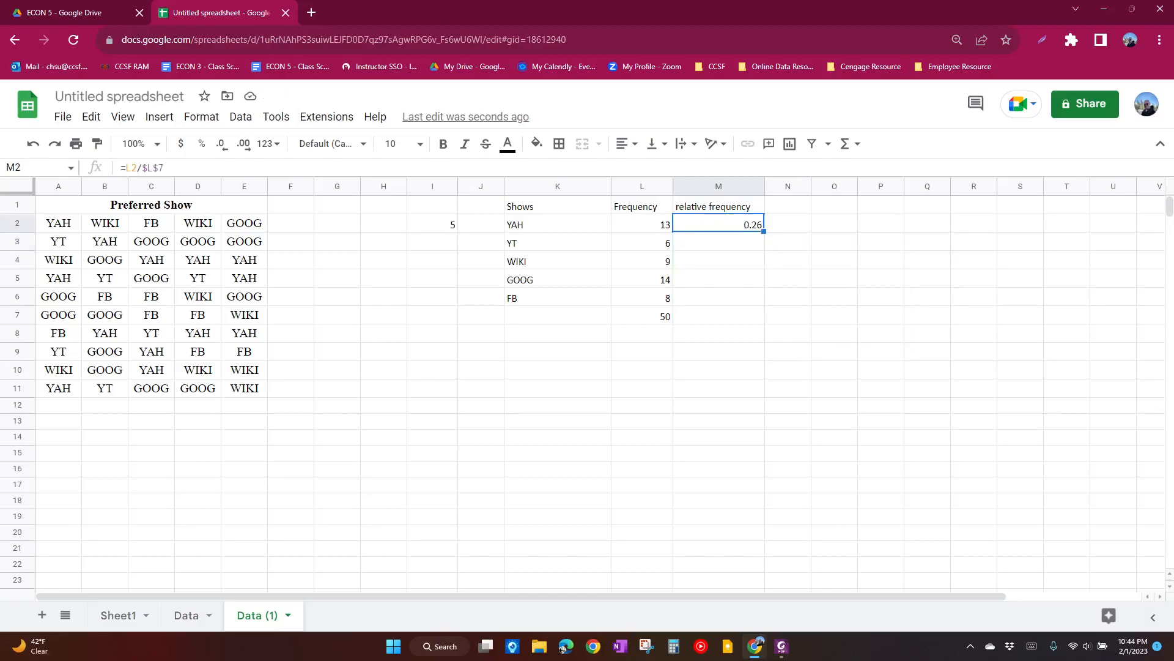
drag(763, 231, 764, 301)
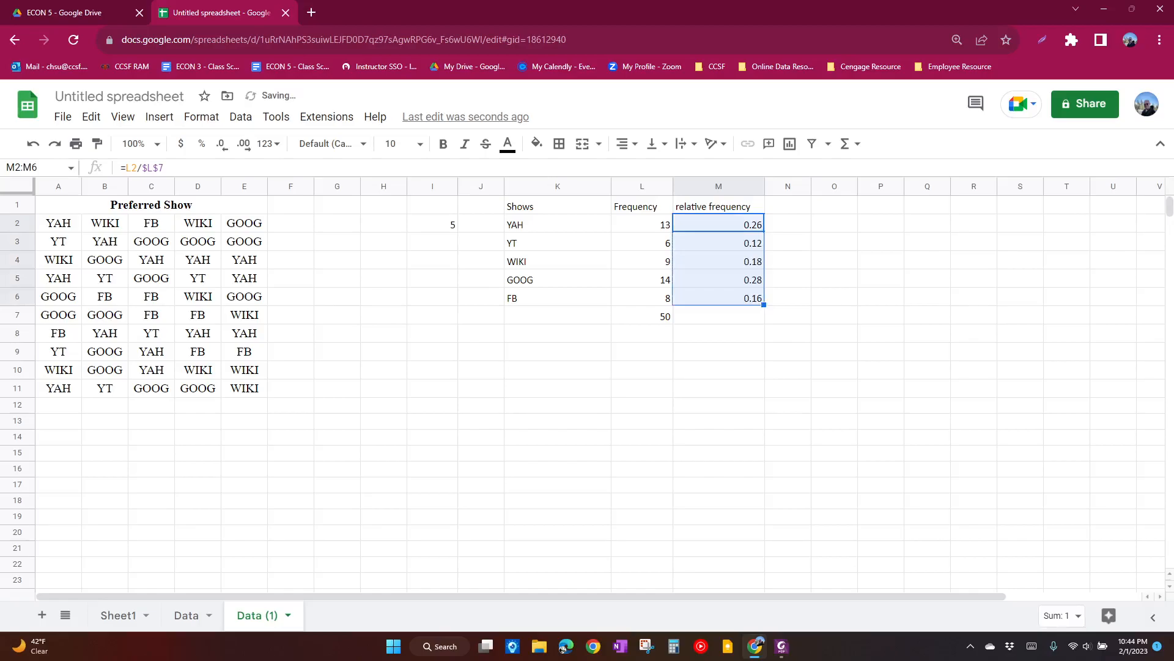
click(718, 315)
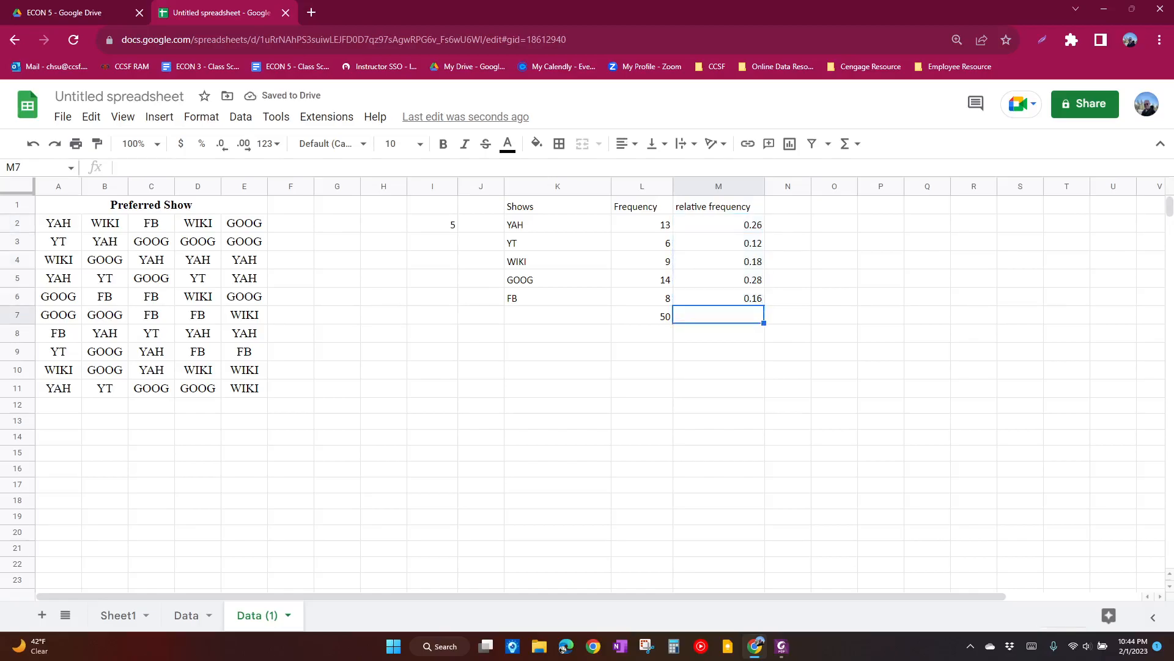
double_click(718, 260)
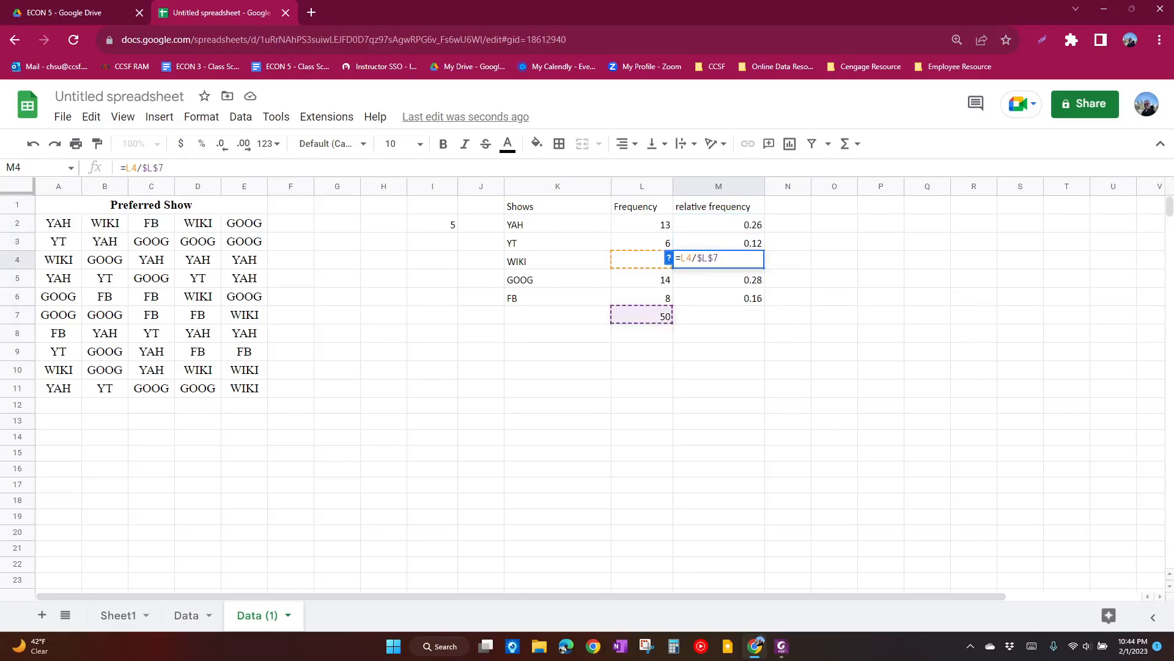
Step: Close the open M4 formula unchanged and total the relative frequencies in M7 with =SUM(M2:M6)
key(Escape)
click(718, 315)
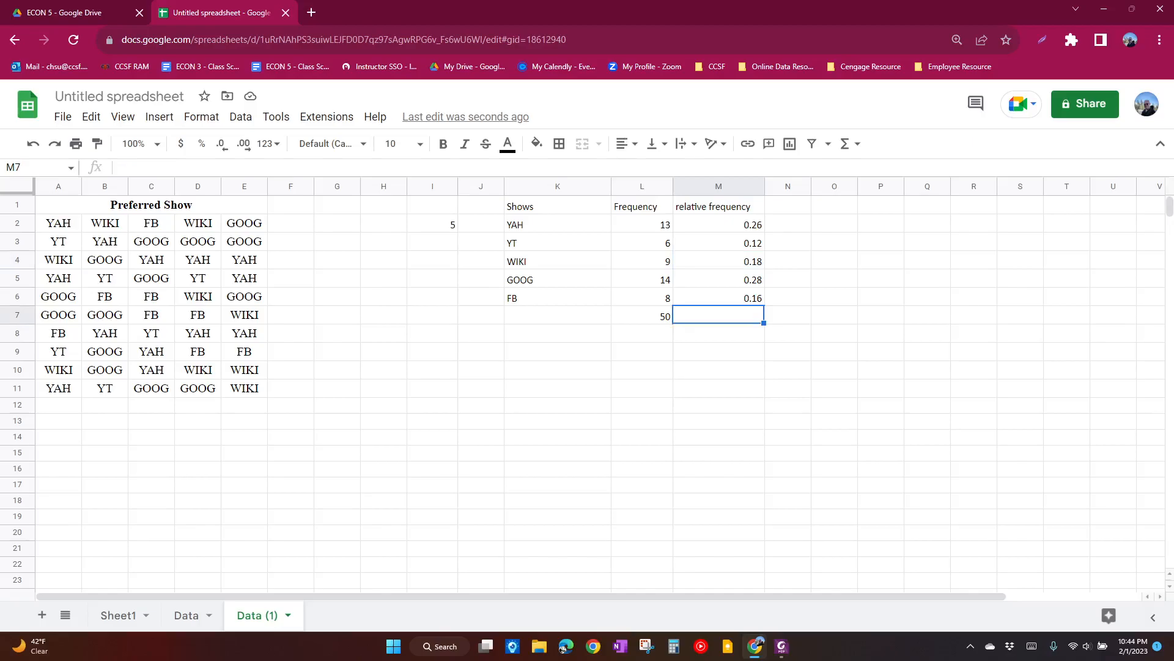
text(=sum)
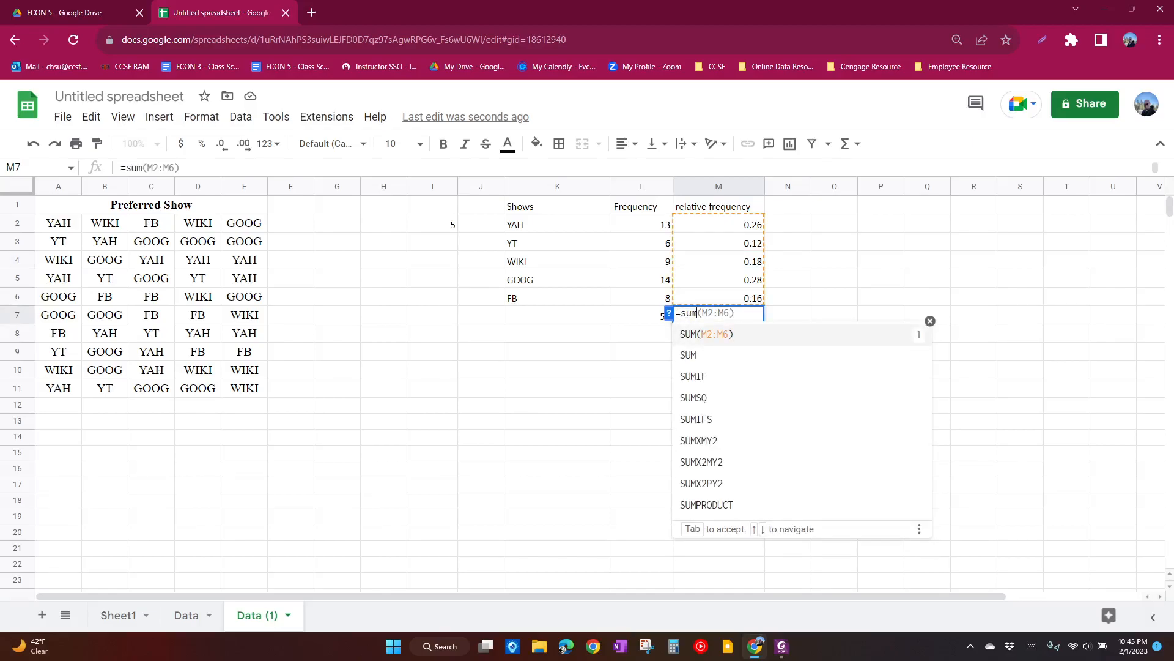
key(Tab)
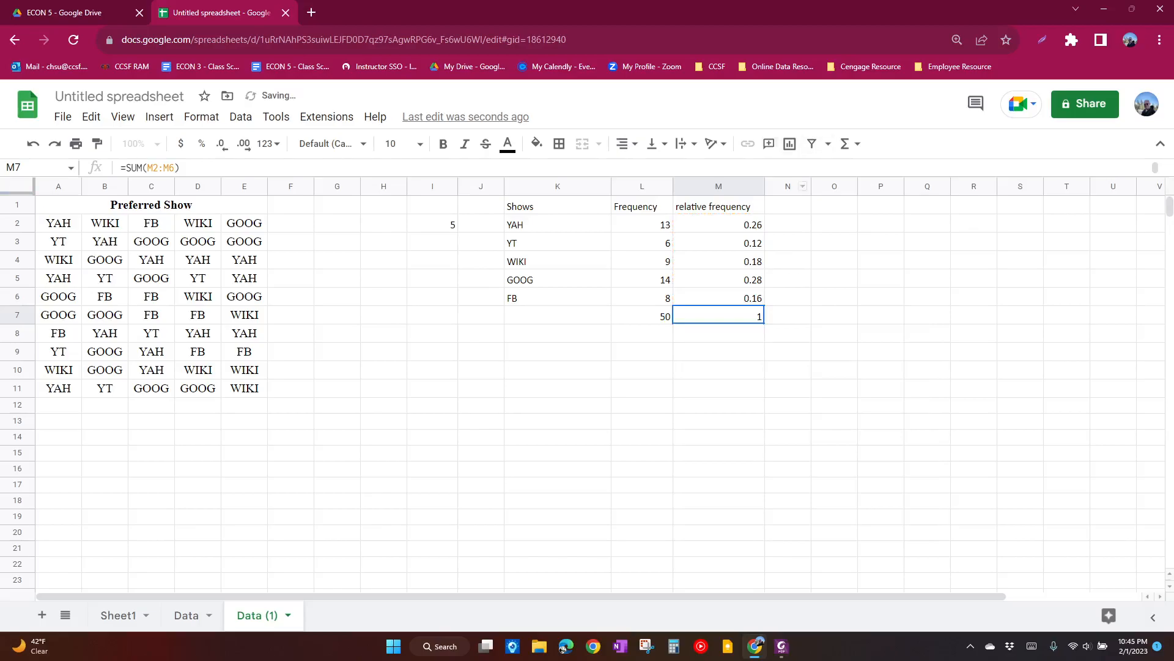
Step: Enter the column heading "% frequency" in N1
click(788, 206)
text(%)
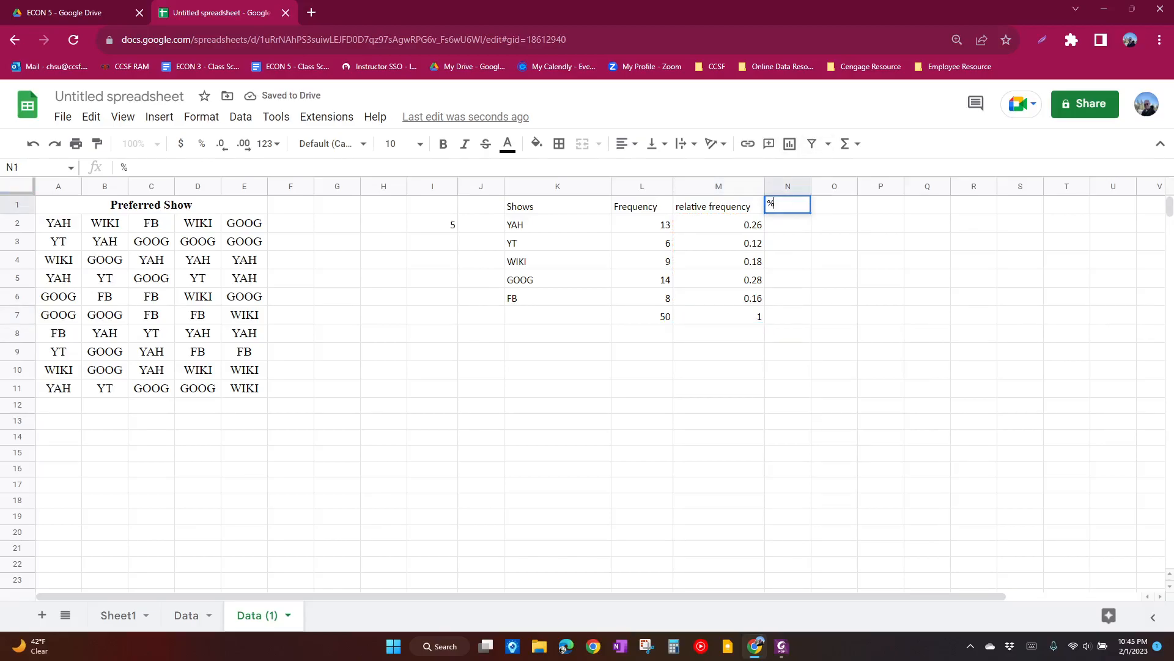
text( frequency)
key(Return)
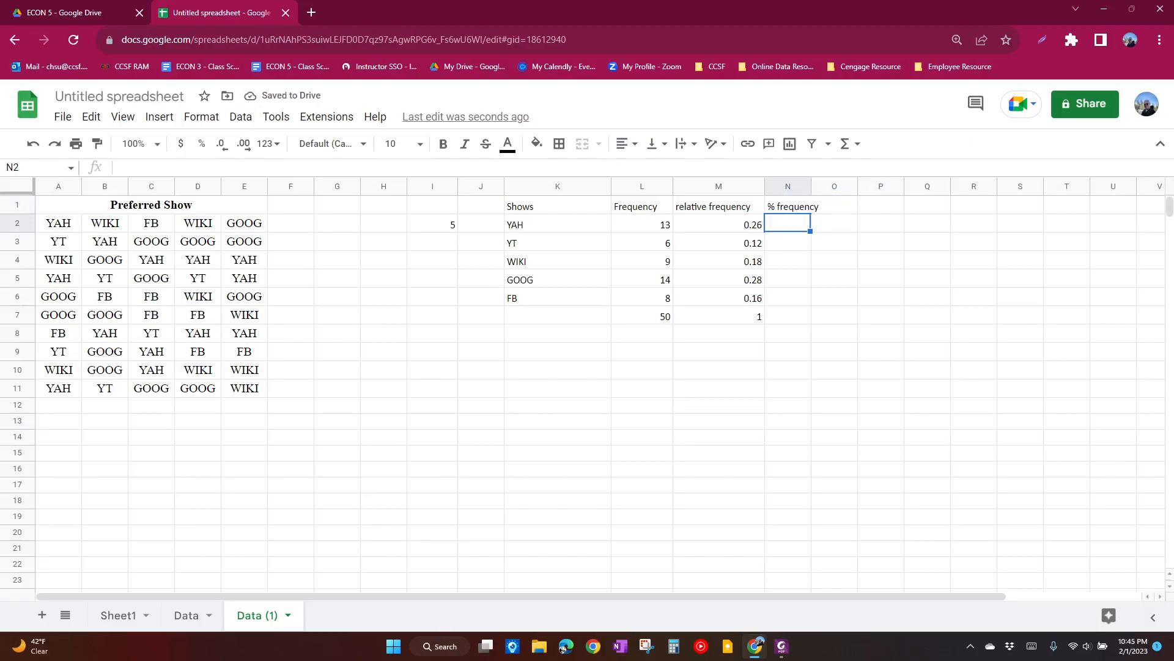
Step: Try filling the relative frequency formula from M2 across into N2, and clear N2 again
key(Left)
key(Right)
key(Left)
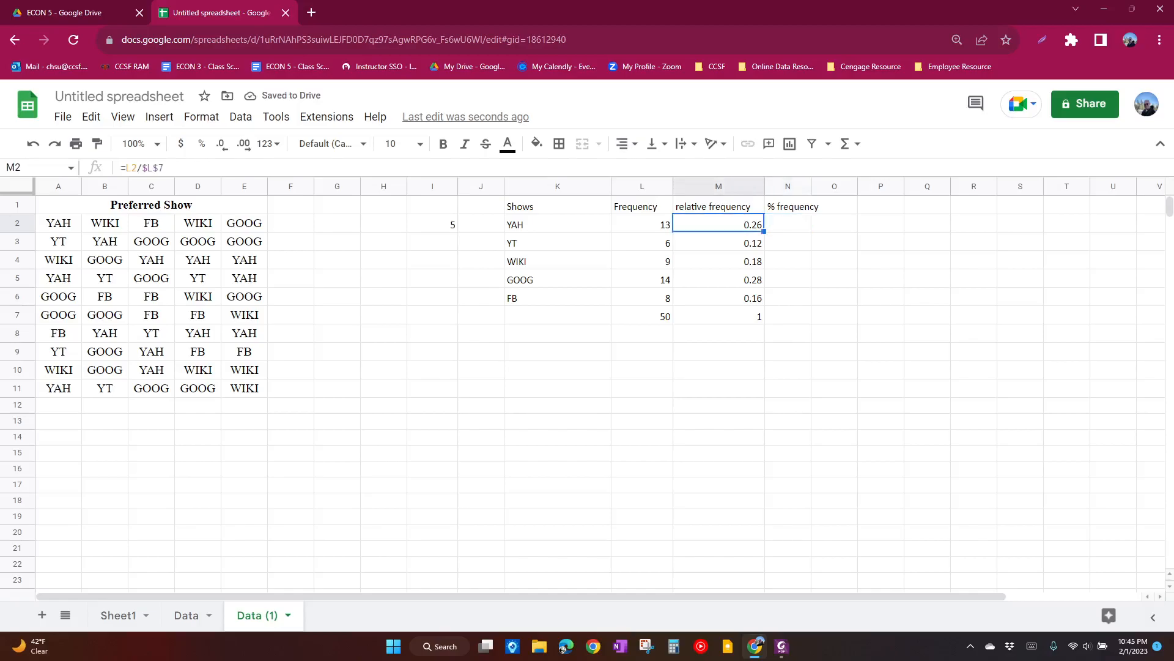
key(shift+Right)
key(ctrl+r)
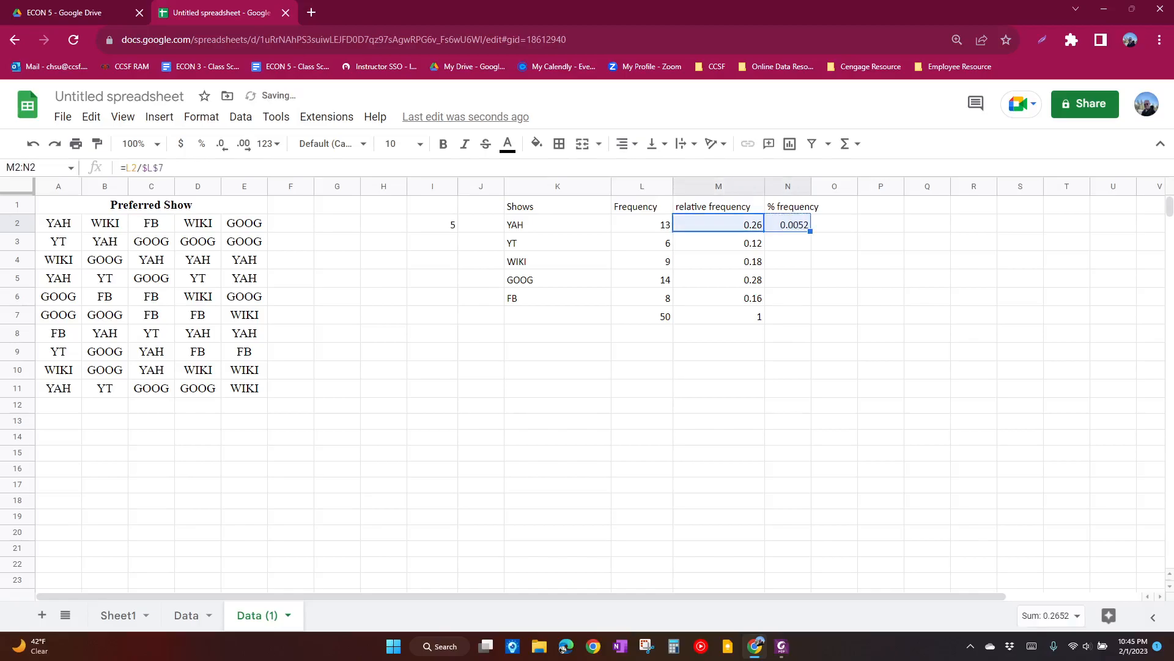
key(Right)
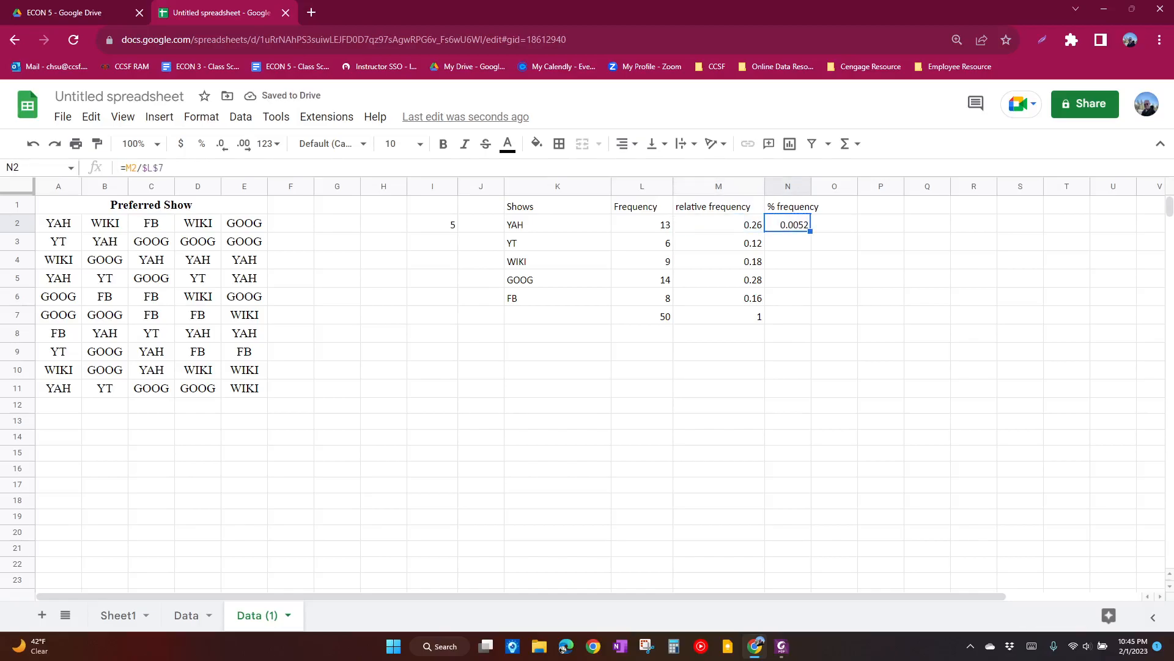
key(Delete)
Step: Enter =M2 in N2 to reference the YAH relative frequency and fill the formula down to N6
text(=)
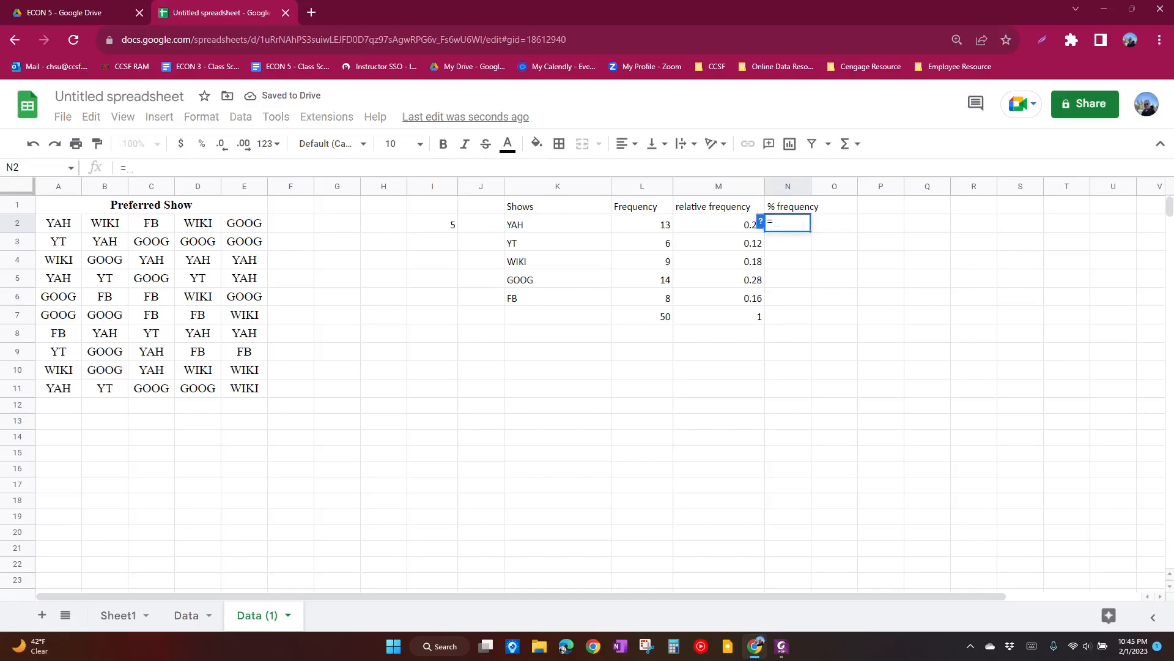
key(Left)
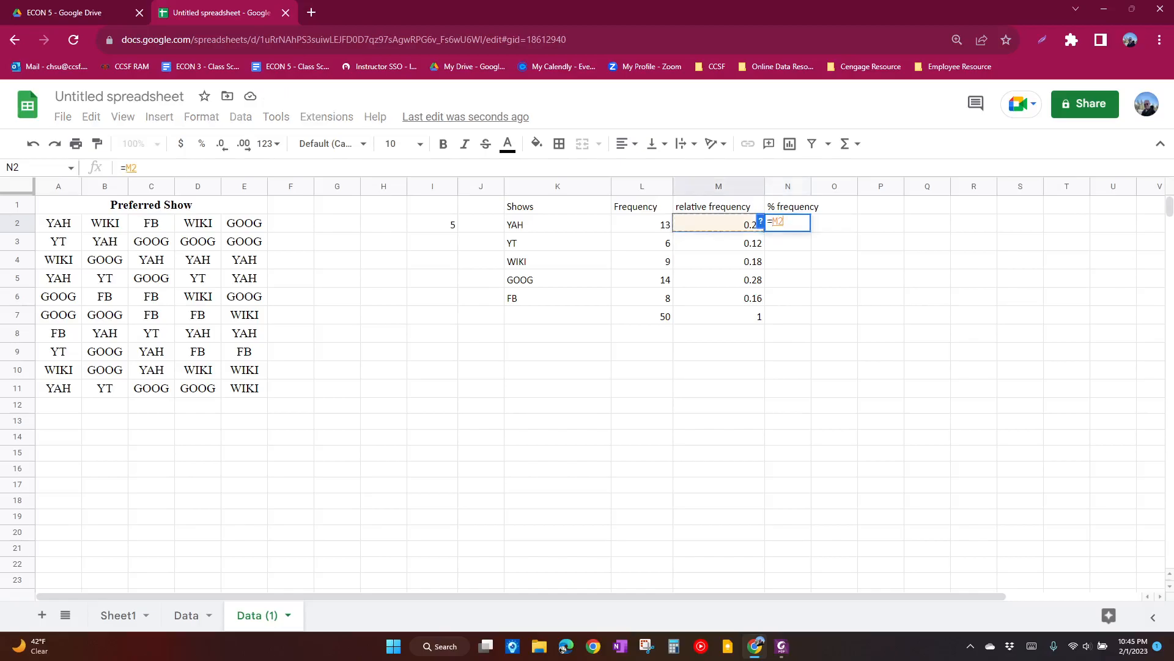
key(Return)
key(Up)
key(shift+Down)
key(shift+Down)
key(shift+Down)
key(shift+Down)
key(ctrl+d)
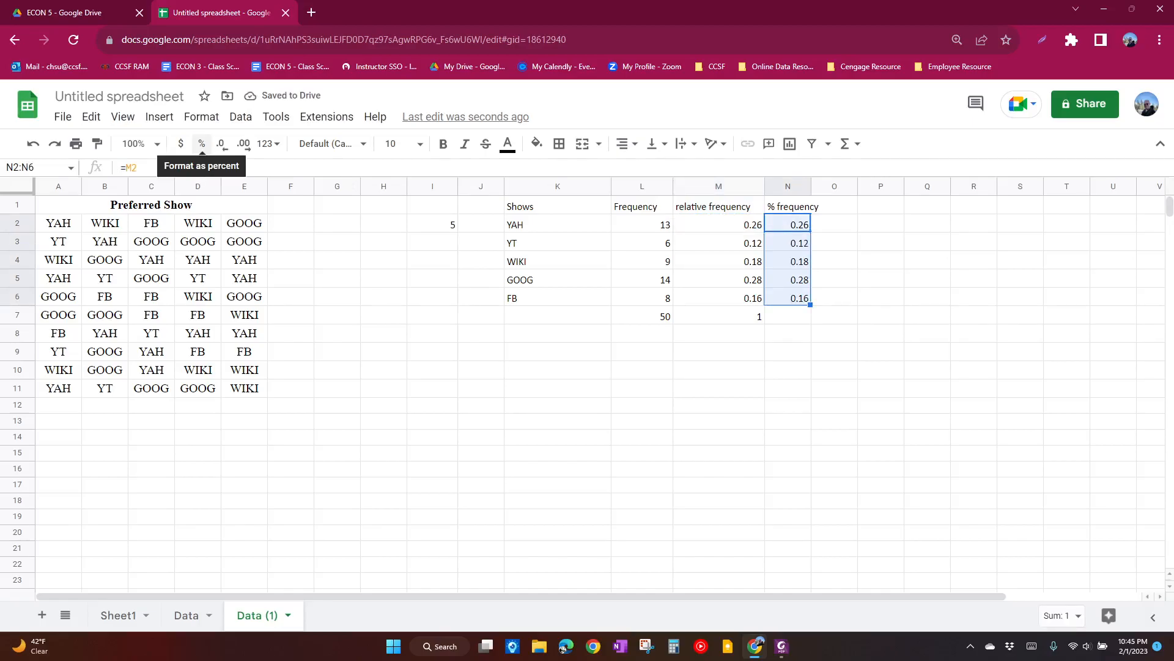
Step: Format the % frequency values in N2:N6 as percentages with no decimal places
click(202, 143)
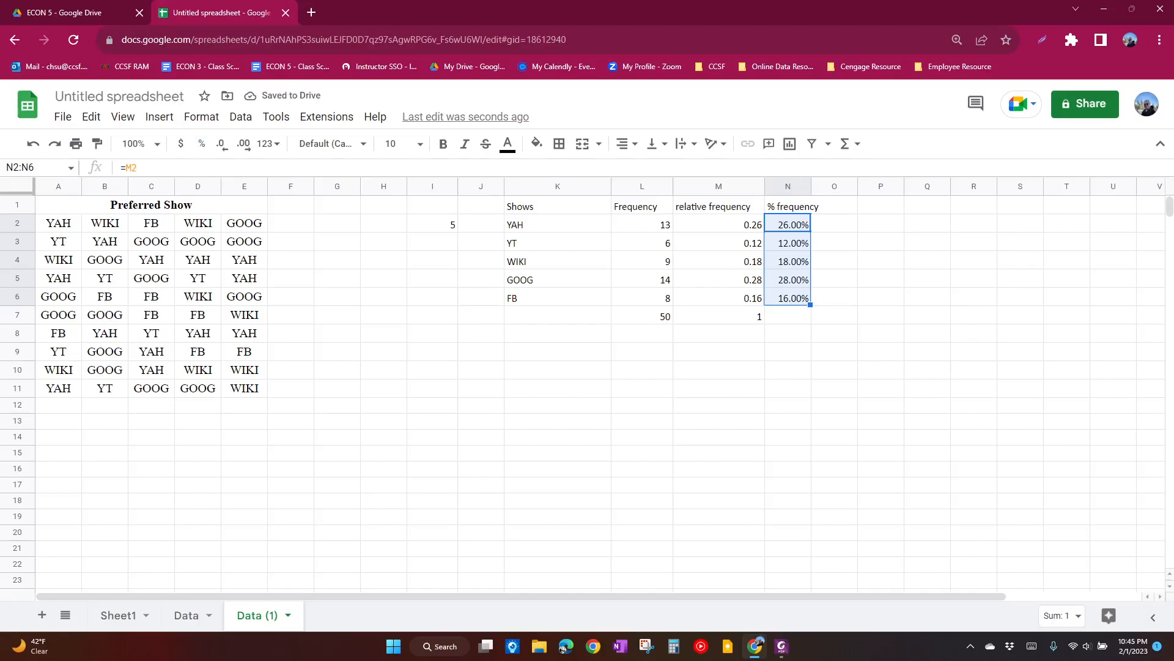
click(243, 144)
click(221, 144)
click(221, 144)
click(221, 144)
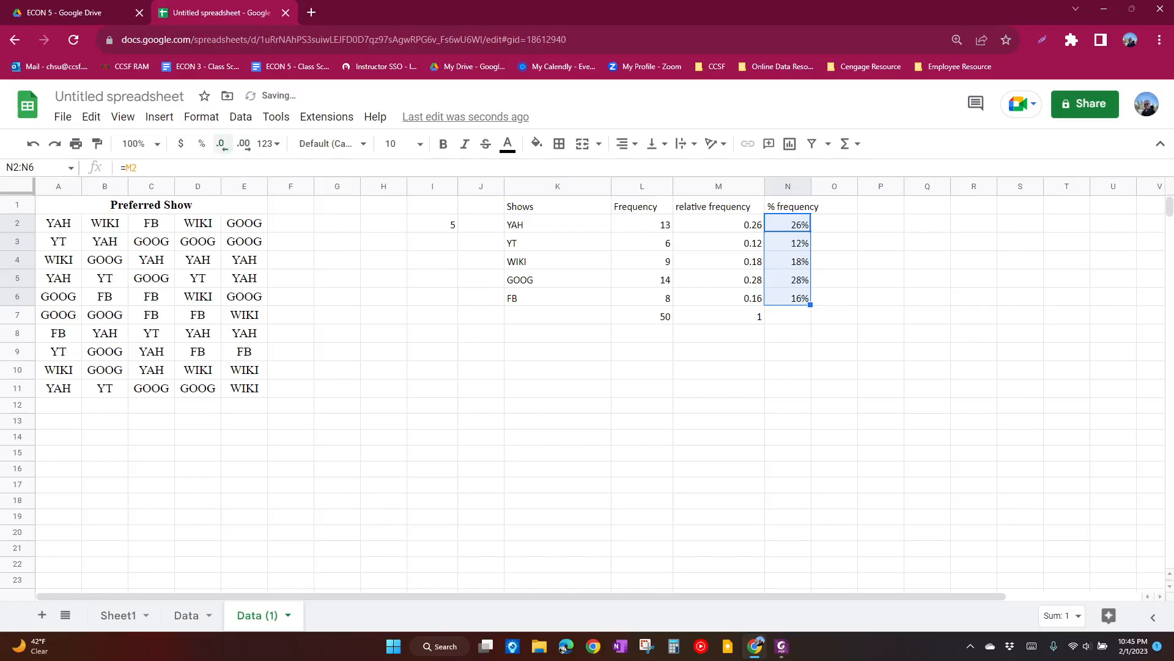
Step: Fill the SUM formula from M7 across into N7 to total the % frequency column
click(787, 351)
click(787, 315)
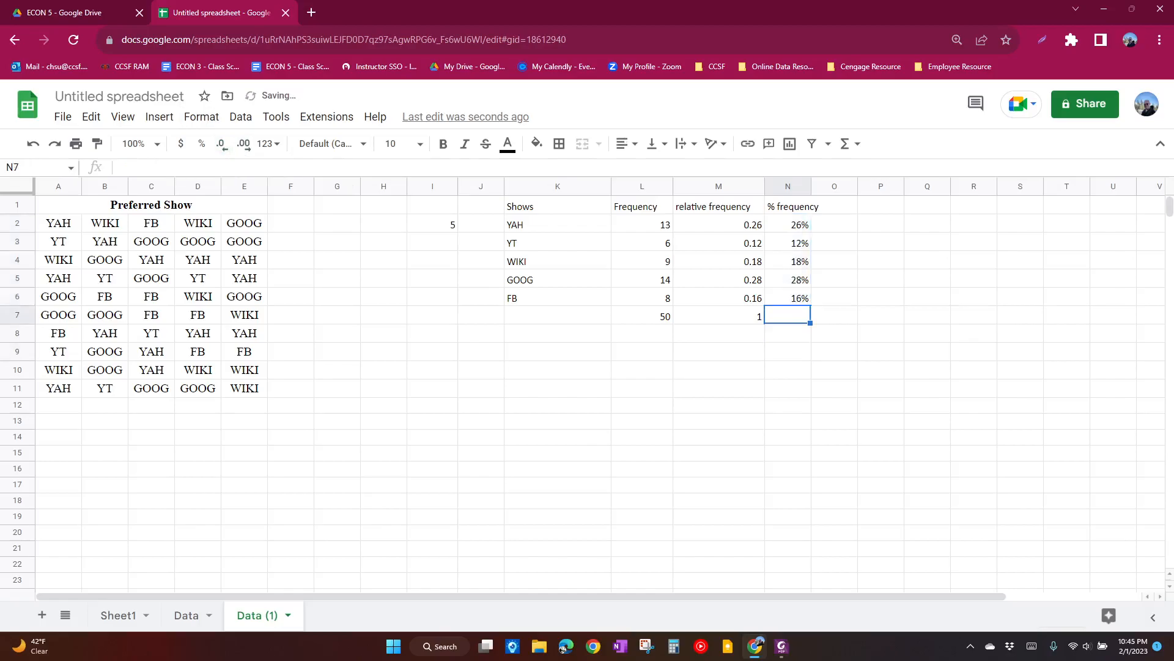
click(719, 315)
drag(764, 323, 796, 318)
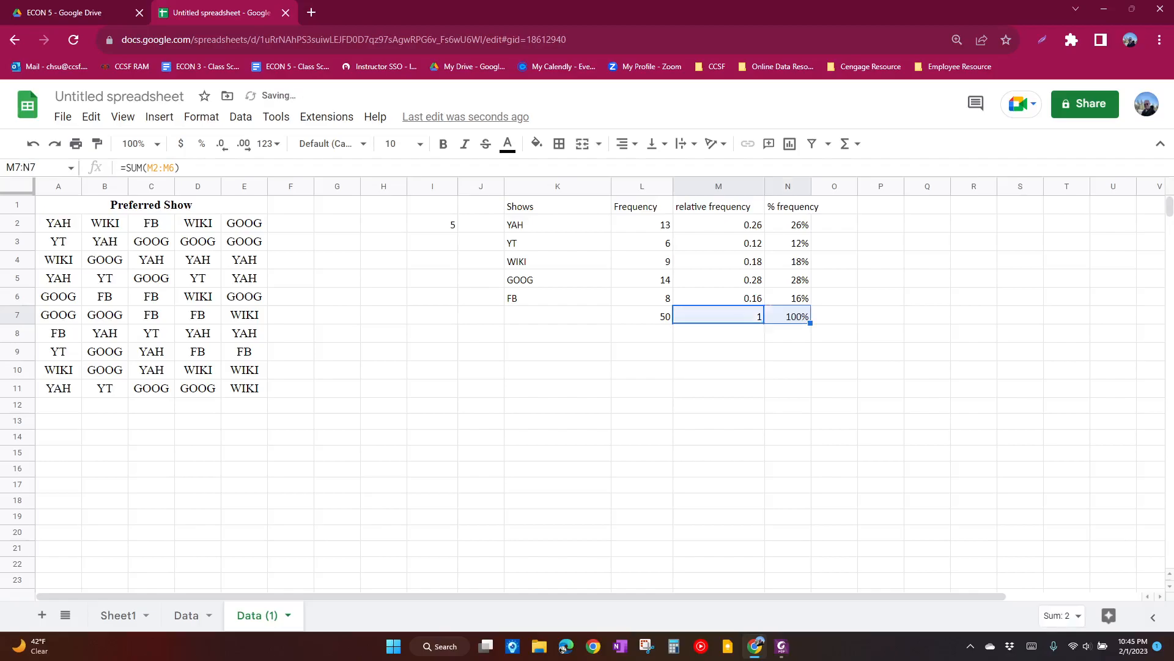
click(788, 352)
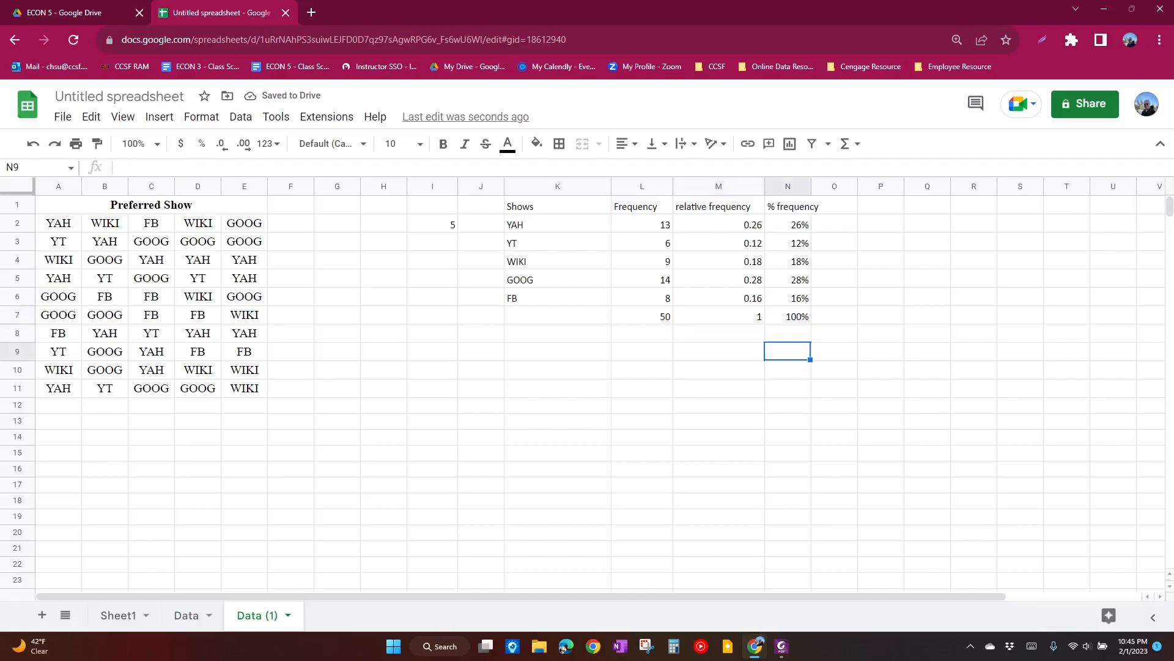